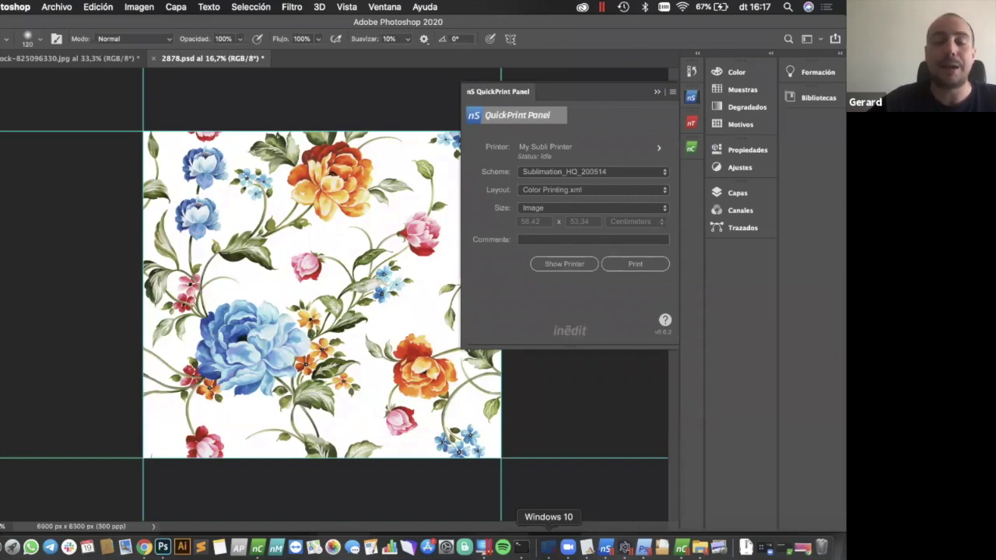
Look at the neoStampa window in the Windows 10 machine and open the printer list of the QuickPrint Panel in Photoshop
{"action": "left_click", "coordinate": [549, 547]}
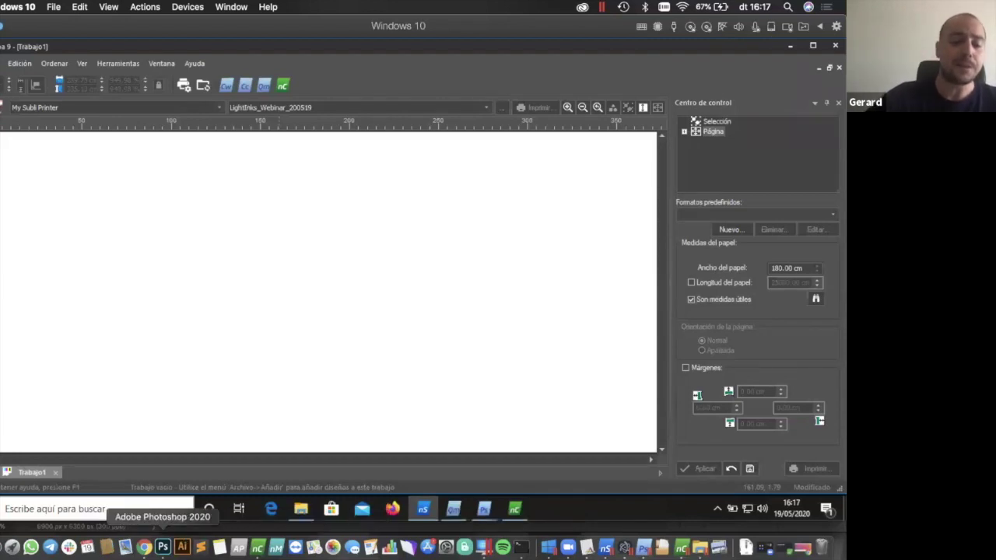
{"action": "left_click", "coordinate": [163, 546]}
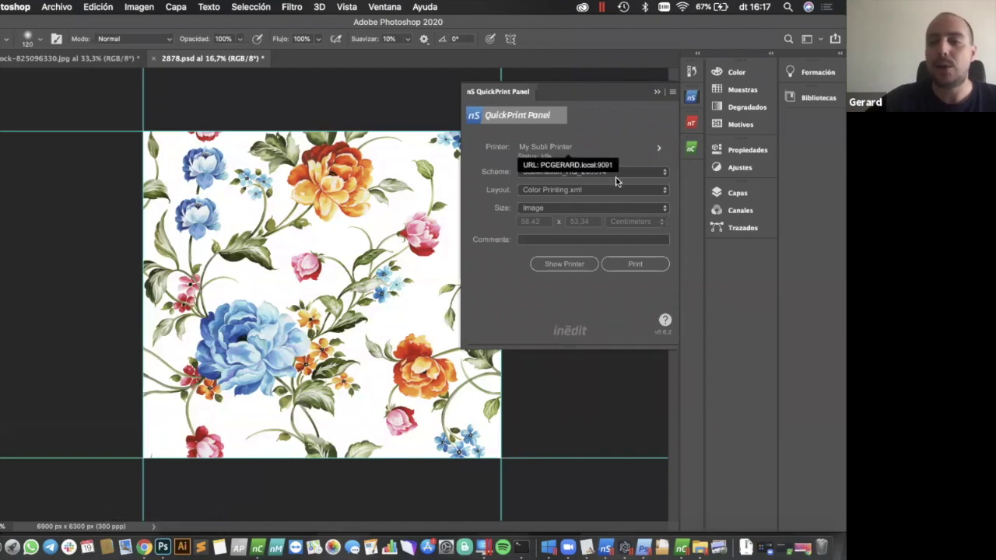
{"action": "left_click", "coordinate": [660, 149]}
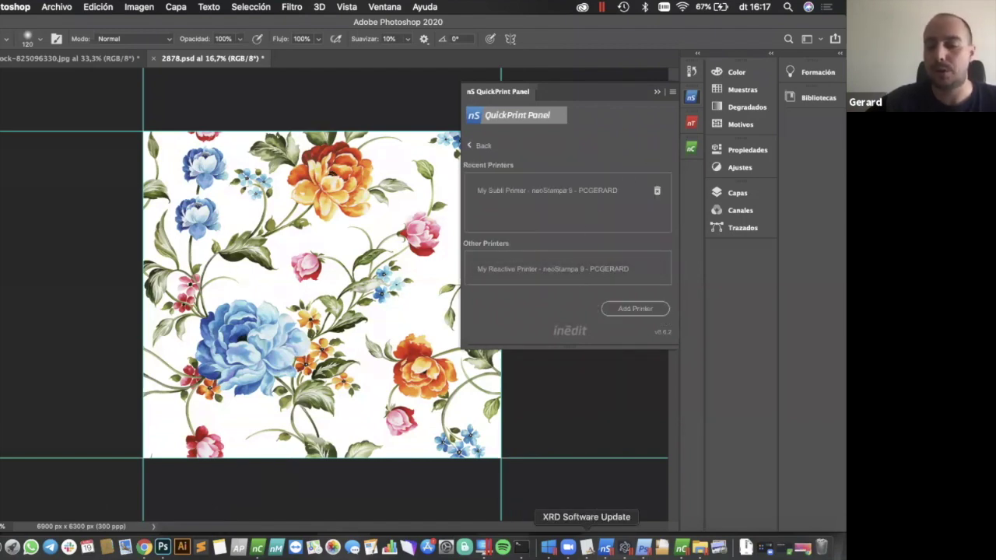
{"action": "left_click", "coordinate": [605, 547]}
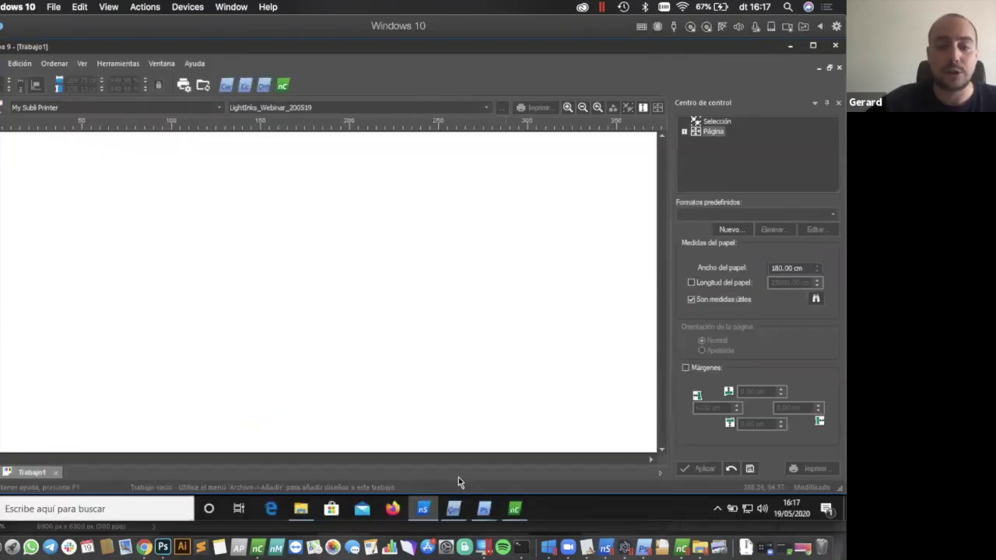
{"action": "mouse_move", "coordinate": [482, 506]}
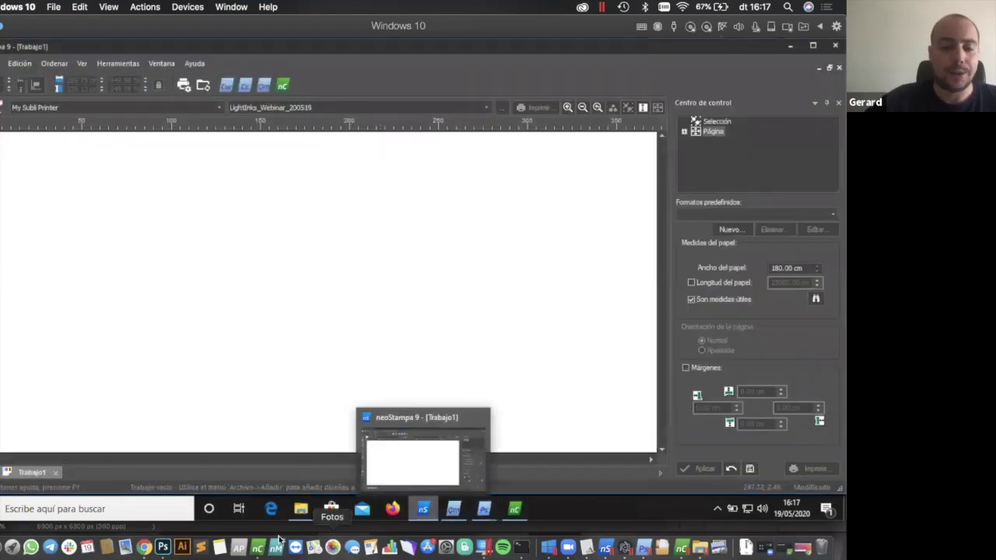
{"action": "left_click", "coordinate": [163, 546]}
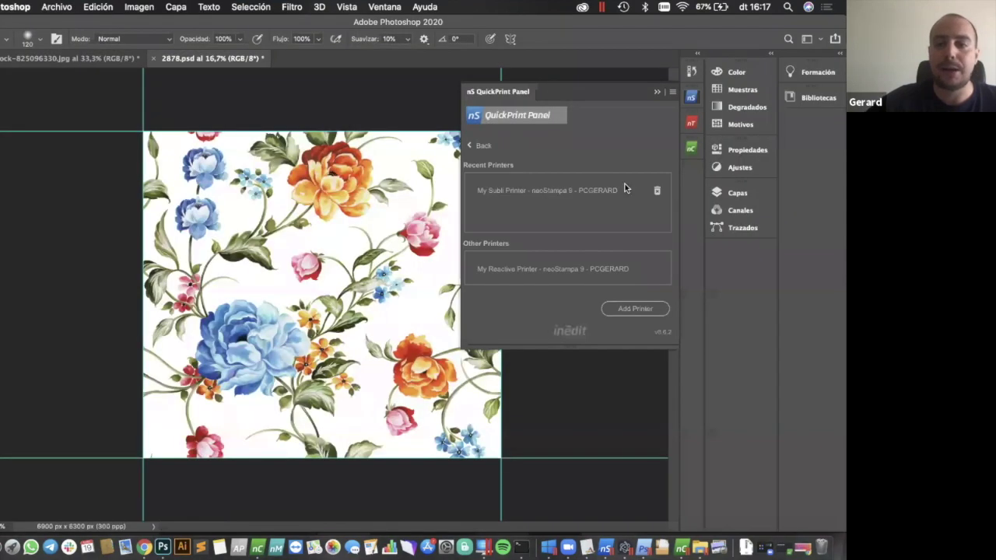
Choose My Subli Printer as the printer and Sublimation_HQ_200514 as its scheme
{"action": "left_click", "coordinate": [588, 189]}
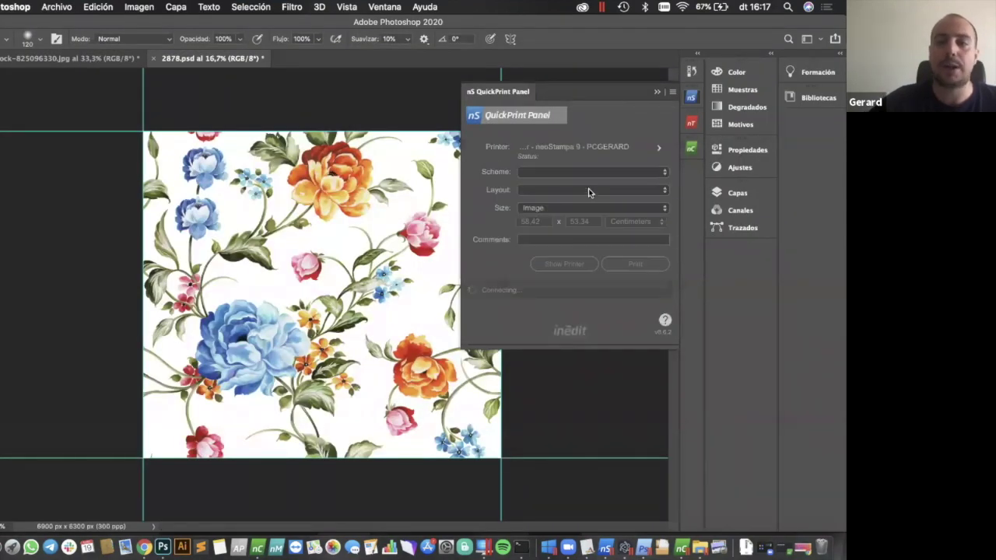
{"action": "left_click", "coordinate": [639, 171]}
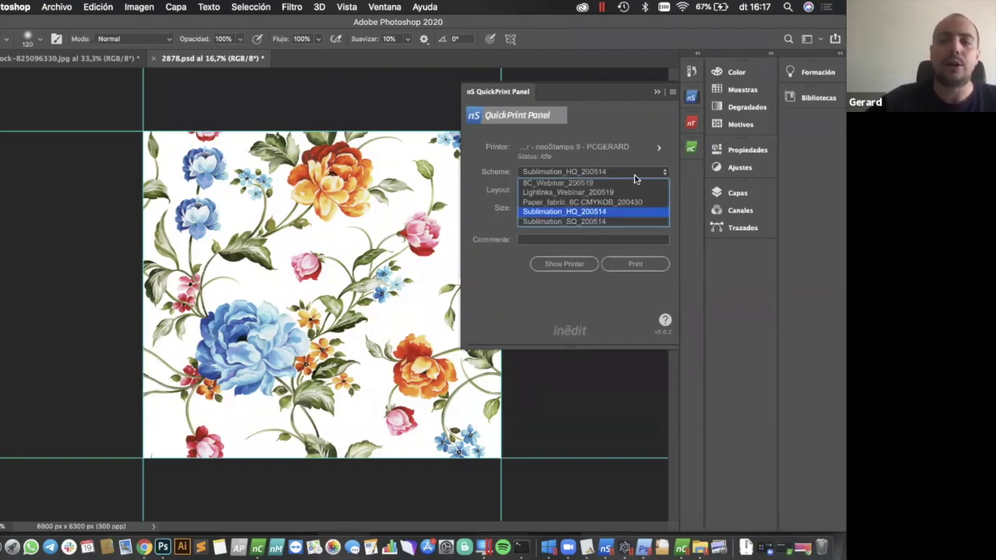
{"action": "left_click", "coordinate": [611, 213]}
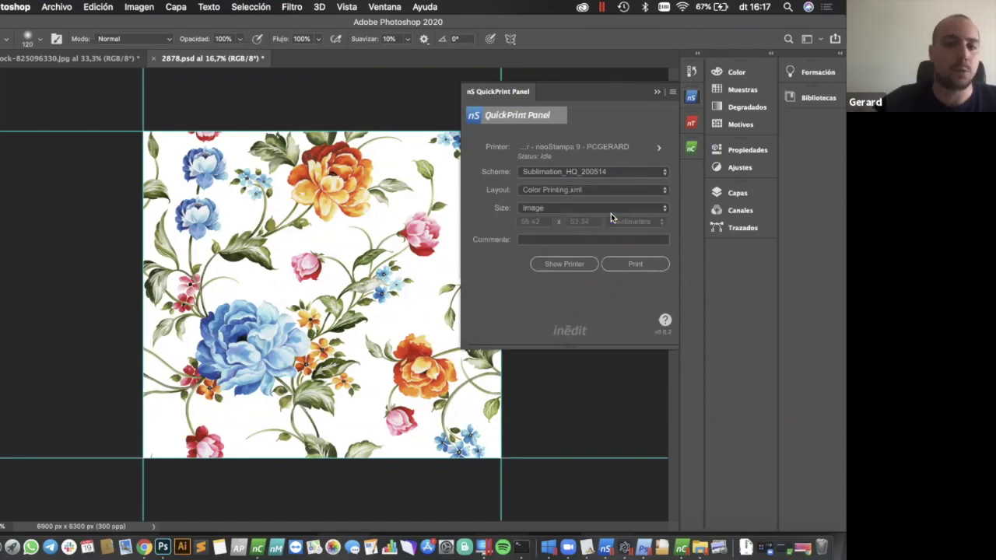
Choose My Reactive Printer as the printer and Cotton_HQ_200514 as its scheme
{"action": "left_click", "coordinate": [657, 149]}
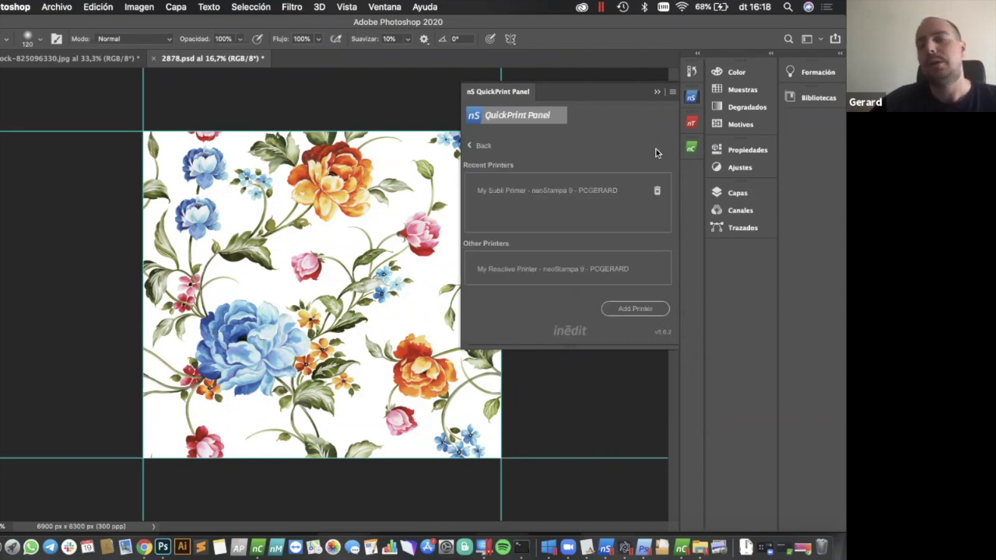
{"action": "left_click", "coordinate": [574, 266]}
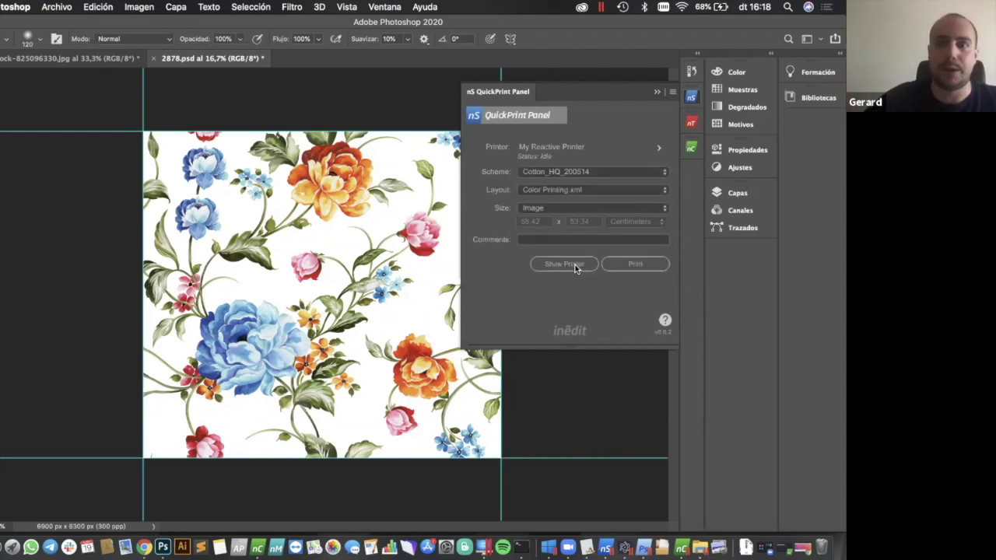
{"action": "left_click", "coordinate": [585, 172]}
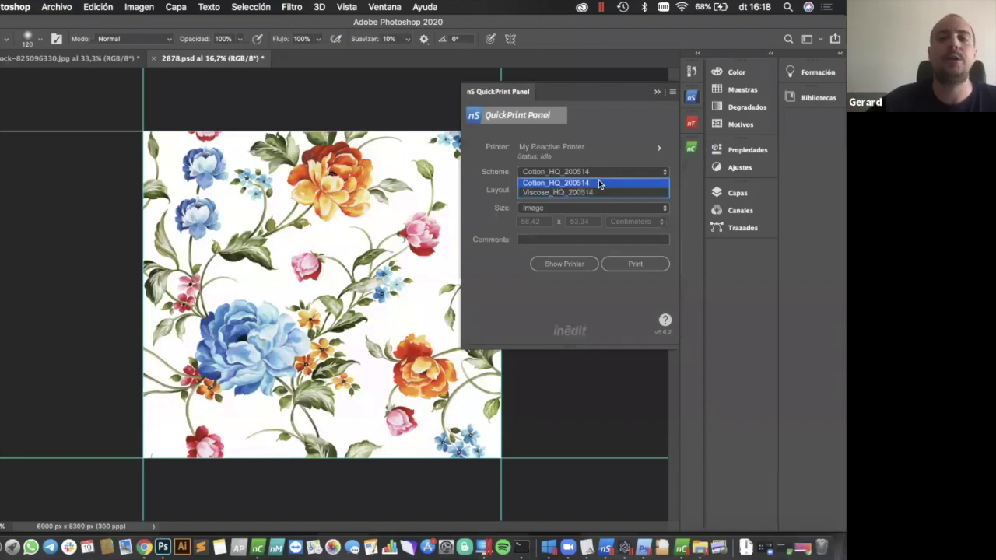
{"action": "left_click", "coordinate": [596, 183]}
{"action": "left_click", "coordinate": [584, 173]}
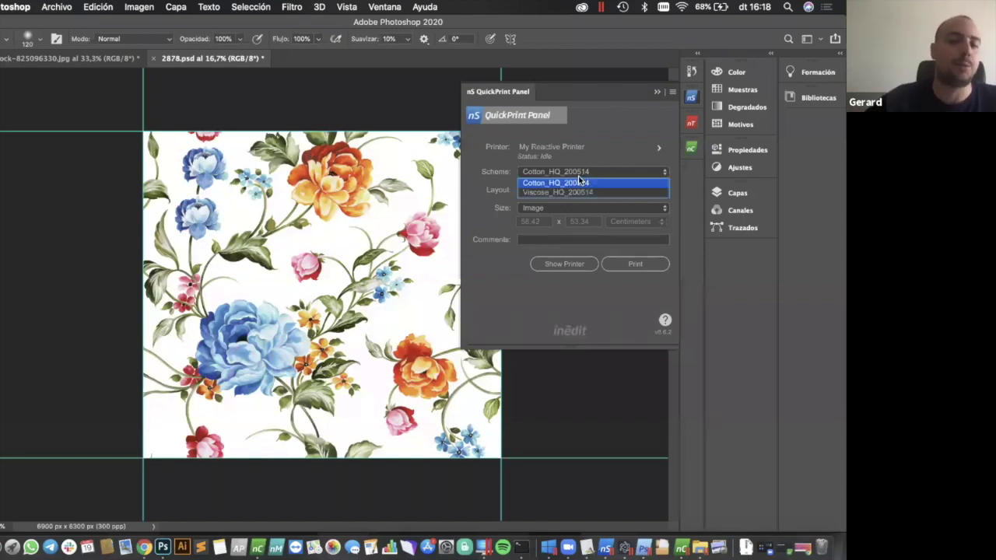
{"action": "left_click", "coordinate": [540, 184]}
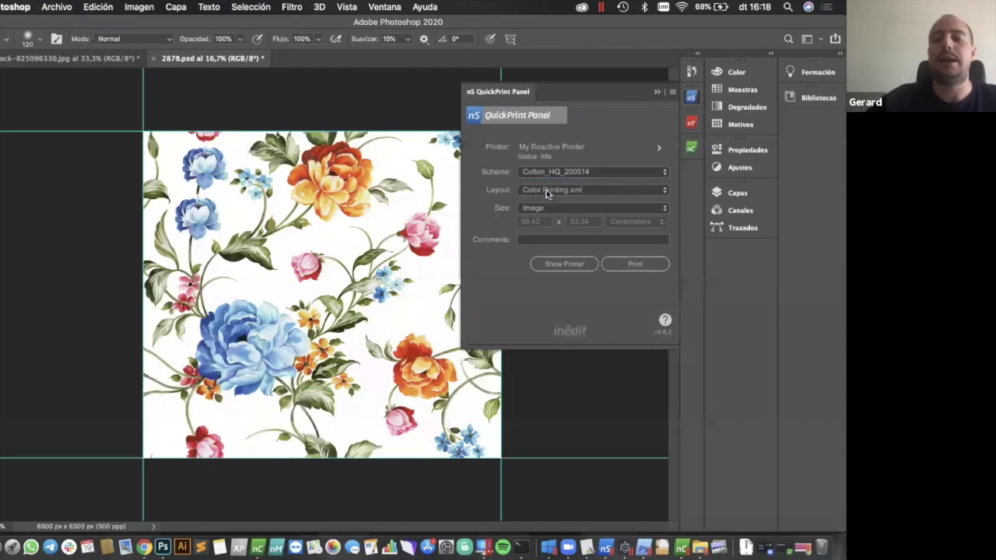
Review the available print layouts and set the layout to Rapport Printing.xml
{"action": "left_click", "coordinate": [546, 191]}
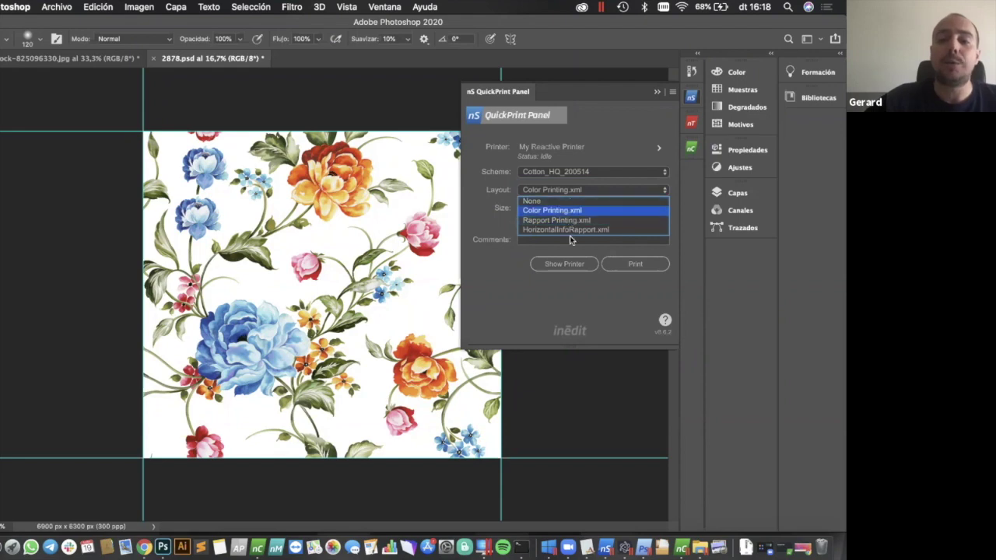
{"action": "left_click", "coordinate": [583, 190]}
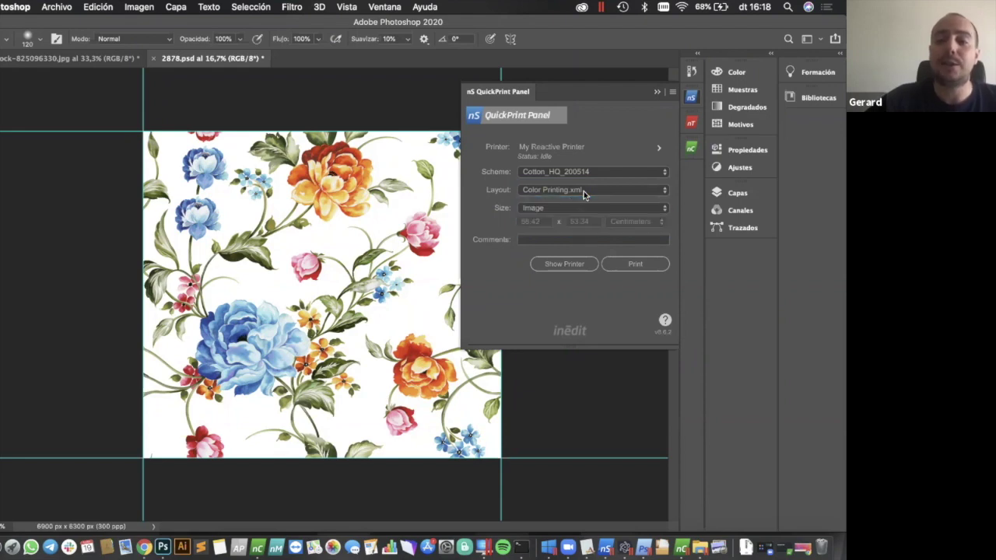
{"action": "left_click", "coordinate": [583, 190]}
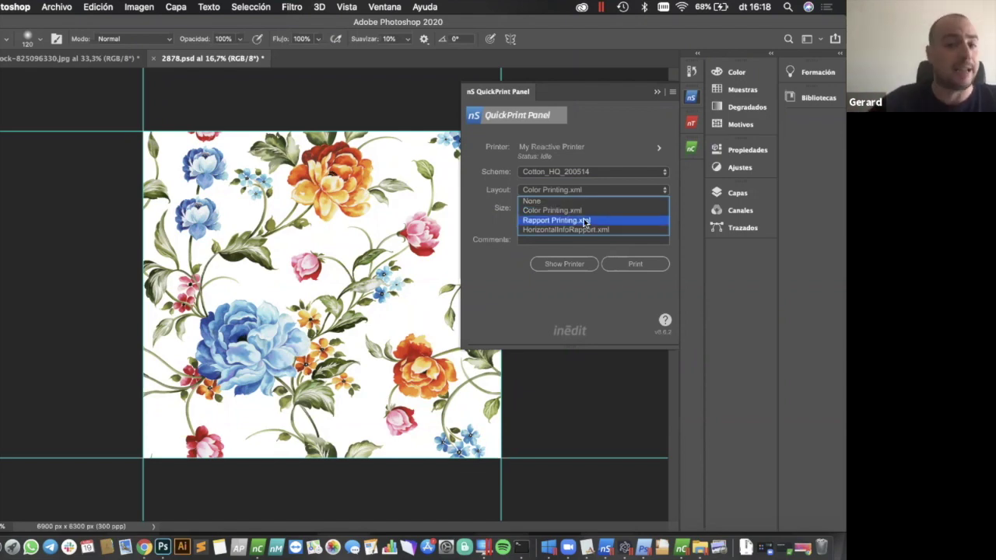
{"action": "left_click", "coordinate": [582, 220]}
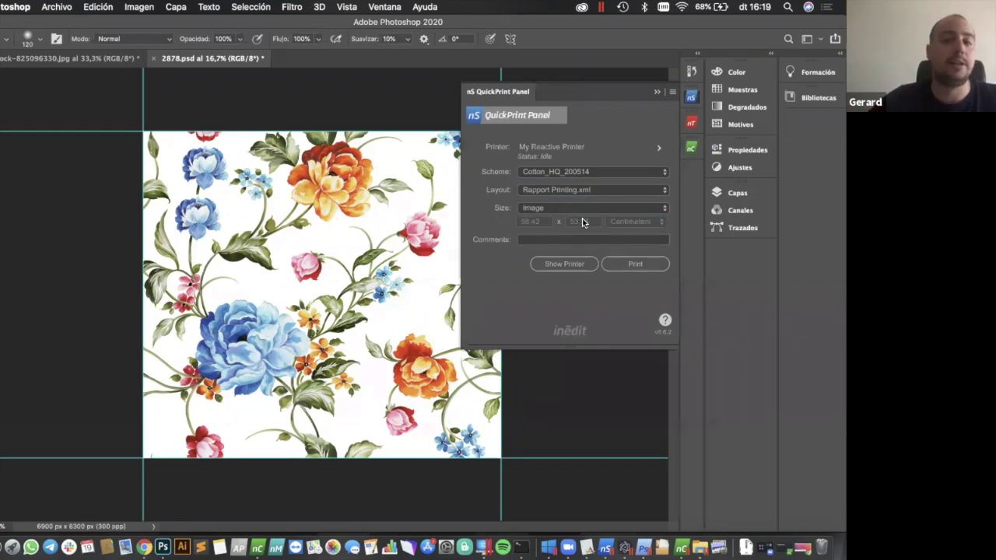
Set the print layout to Color Printing.xml and the size to Image
{"action": "left_click", "coordinate": [582, 211]}
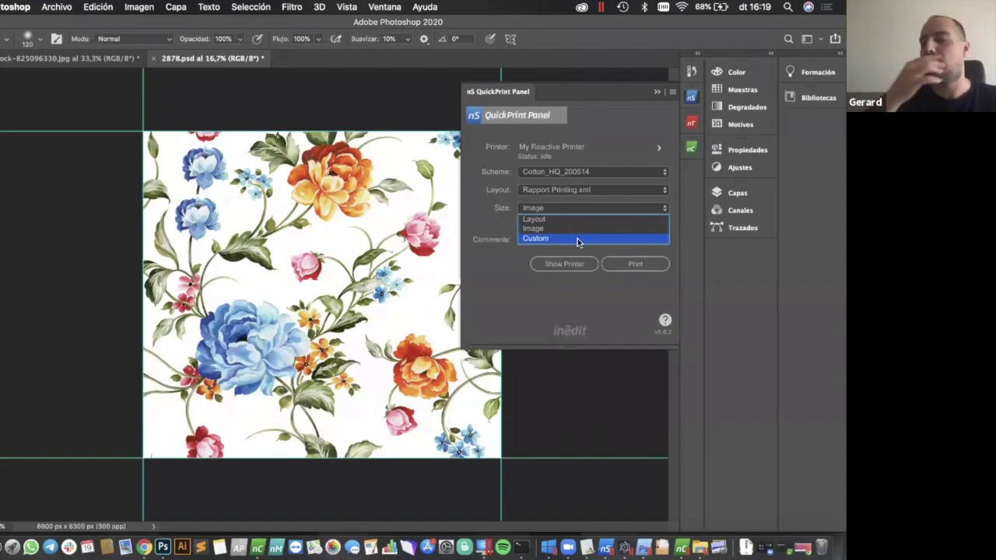
{"action": "left_click", "coordinate": [571, 189]}
{"action": "left_click", "coordinate": [572, 189]}
{"action": "left_click", "coordinate": [571, 189]}
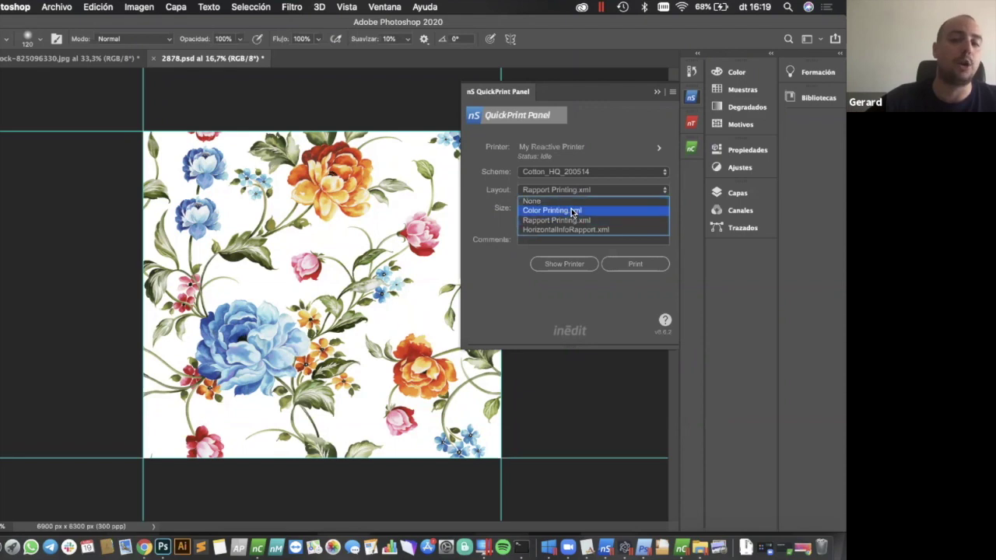
{"action": "left_click", "coordinate": [571, 210]}
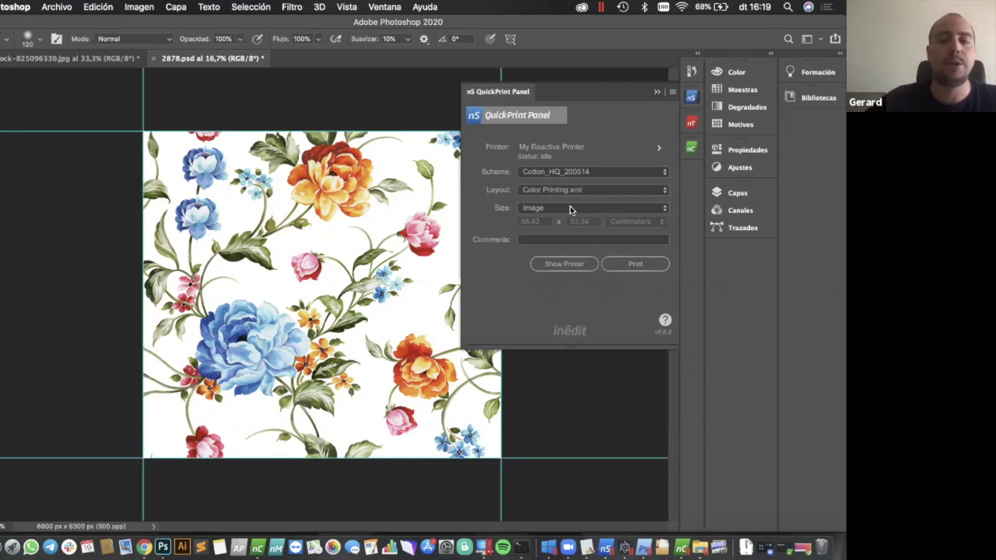
{"action": "left_click", "coordinate": [572, 208]}
{"action": "left_click", "coordinate": [565, 229]}
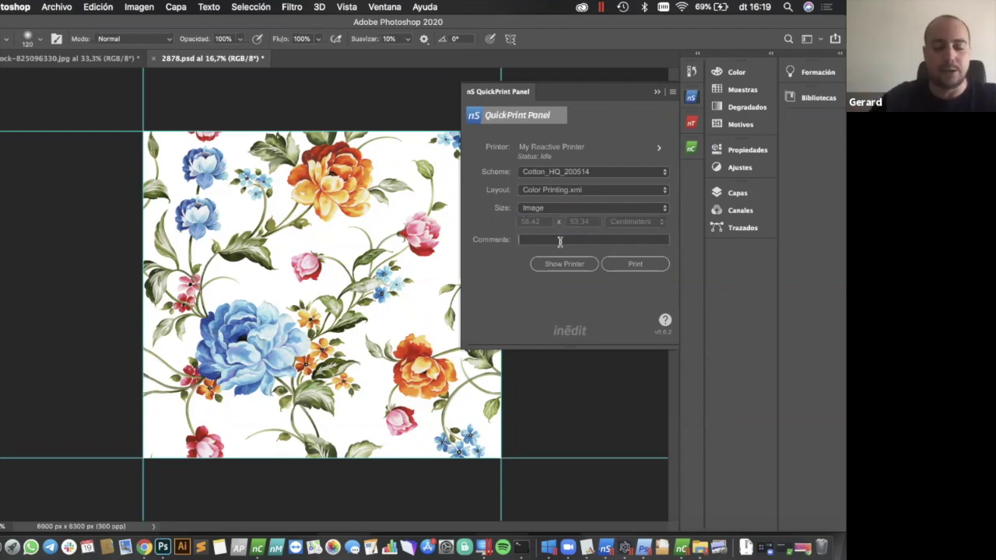
Enter the comment 'Esto es una muestra!' and send the floral design to the printer queue
{"action": "type", "text": "Esto"}
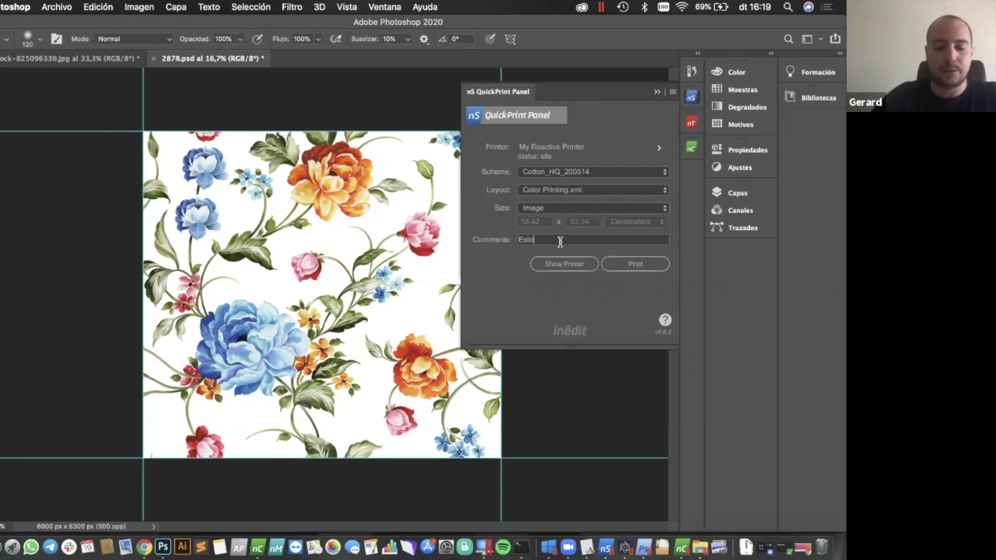
{"action": "type", "text": " es una muestra!"}
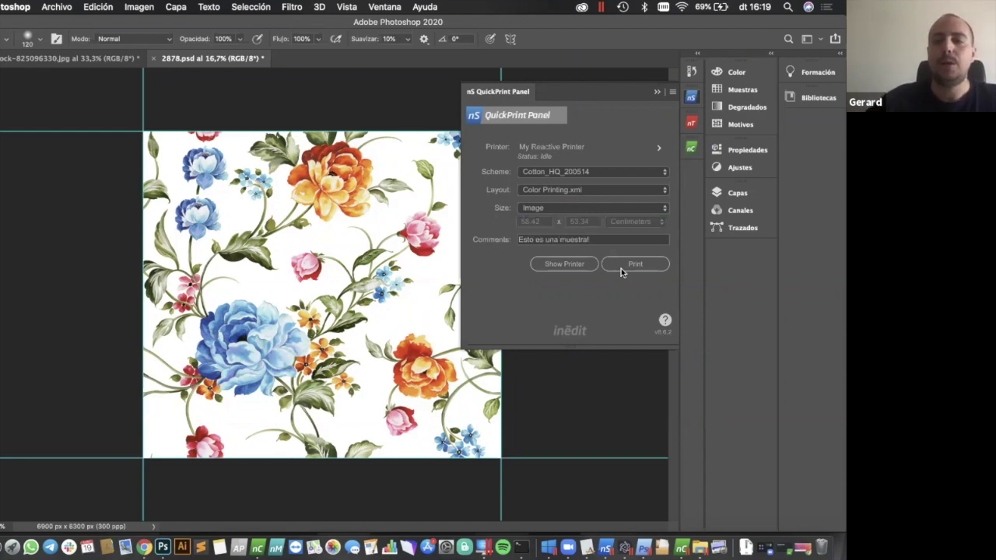
{"action": "left_click", "coordinate": [649, 266]}
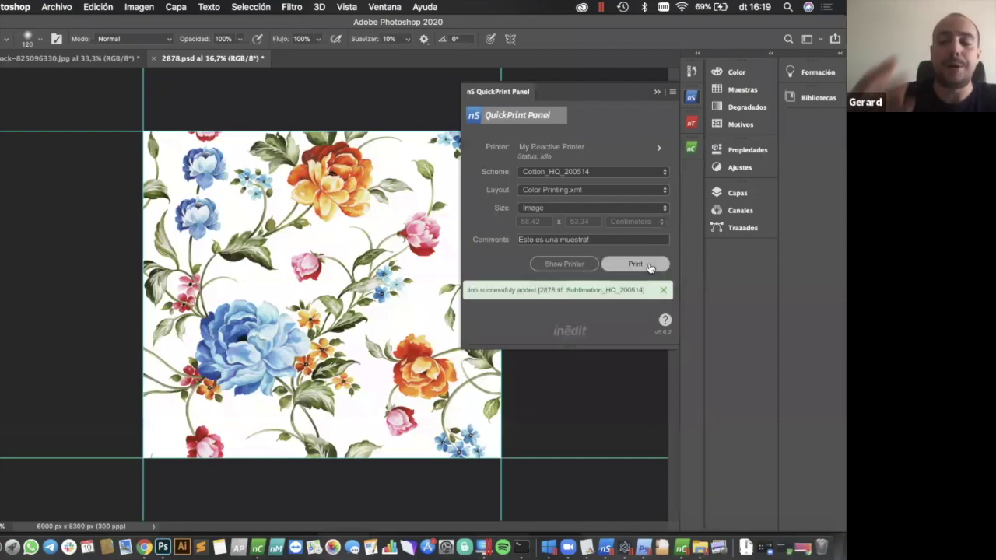
{"action": "left_click", "coordinate": [663, 292]}
Switch to the Windows 10 machine, open the My Reactive Printer queue and select the 2878.tif job to inspect it
{"action": "left_click", "coordinate": [548, 547]}
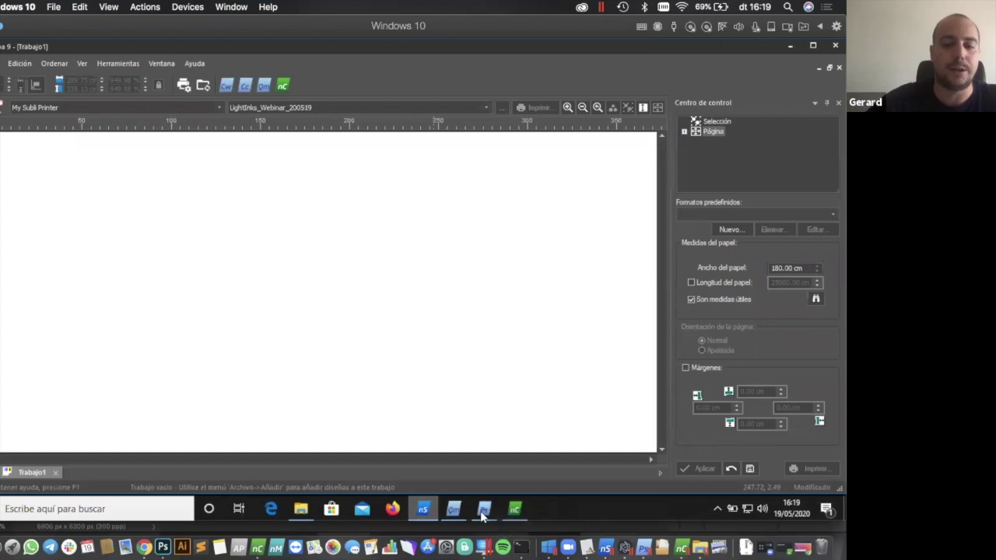
{"action": "mouse_move", "coordinate": [483, 509]}
{"action": "mouse_move", "coordinate": [440, 464]}
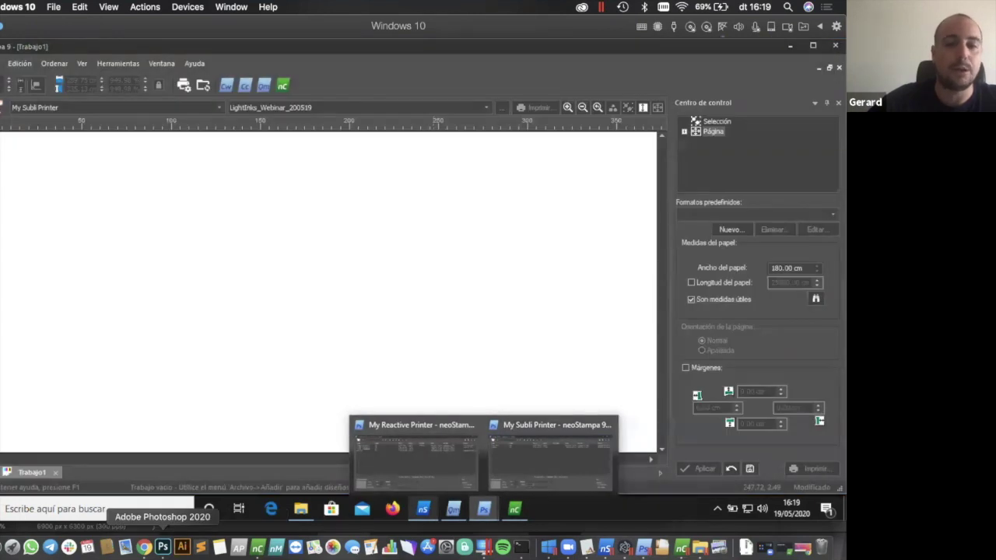
{"action": "left_click", "coordinate": [162, 547]}
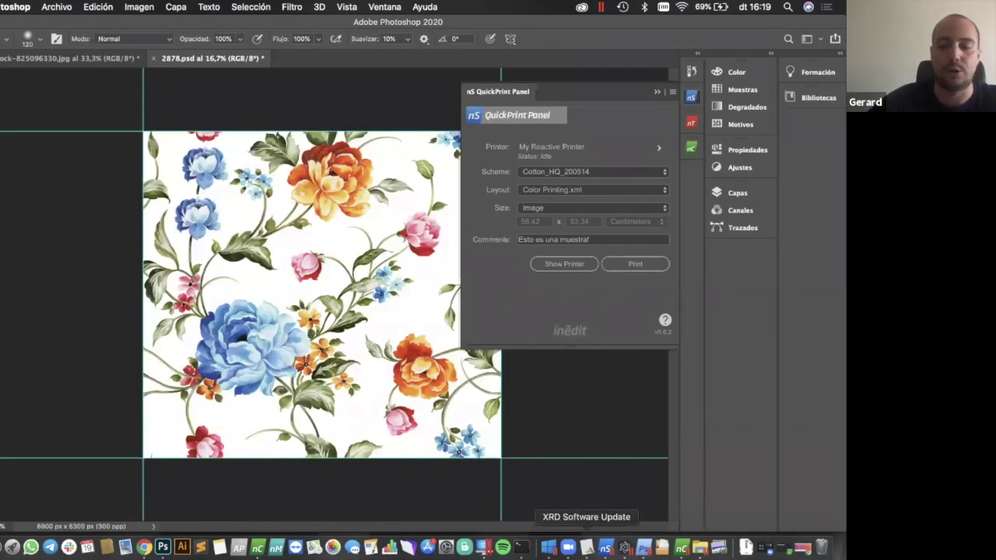
{"action": "left_click", "coordinate": [548, 547]}
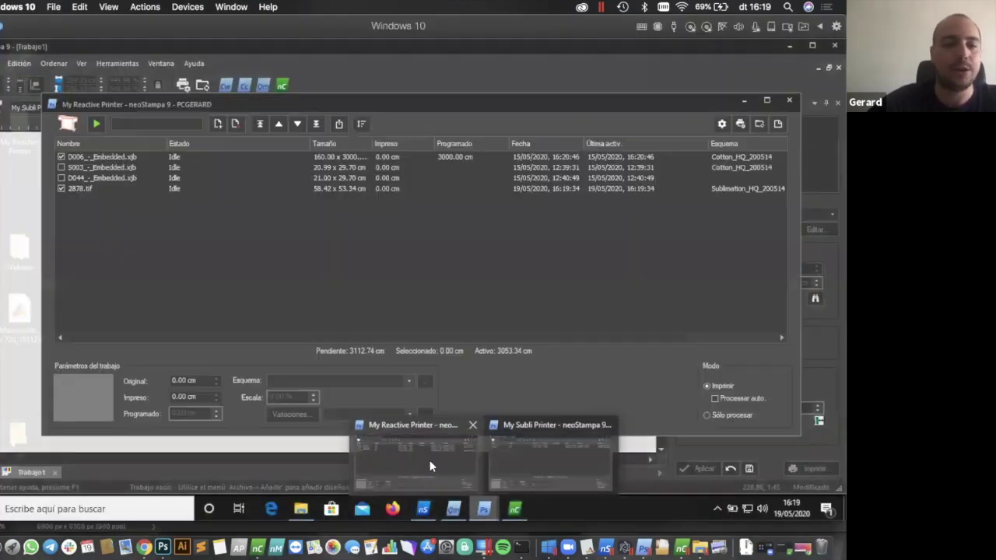
{"action": "left_click", "coordinate": [430, 466]}
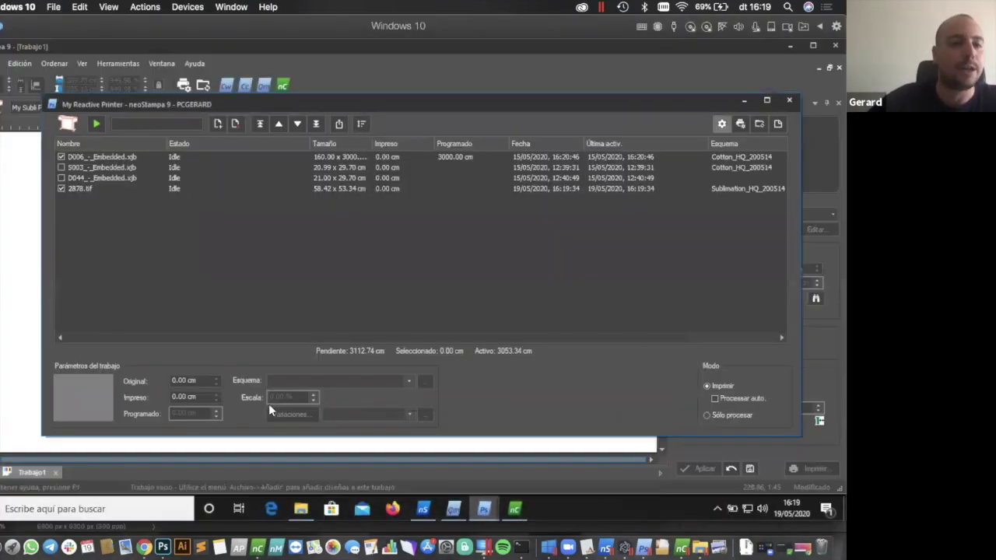
{"action": "left_click", "coordinate": [71, 190]}
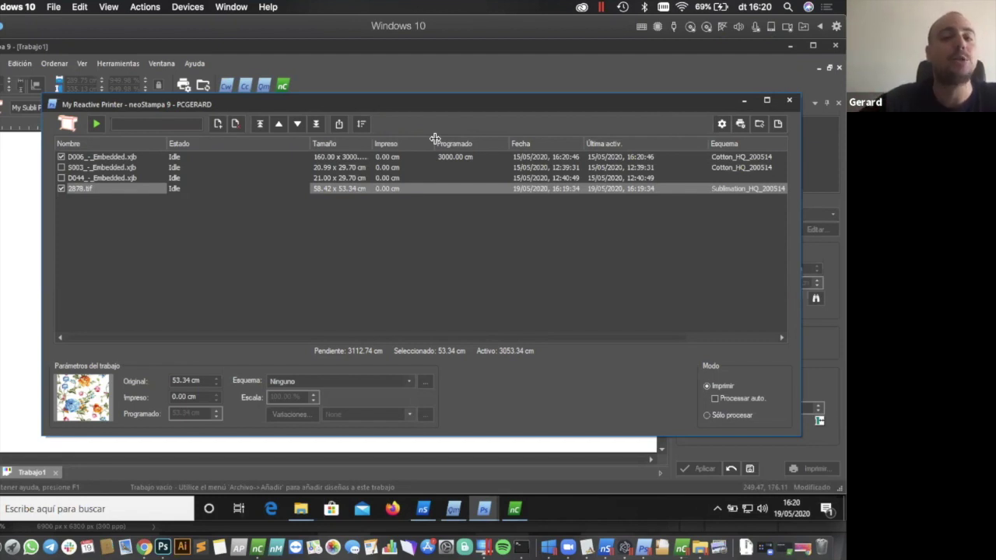
Compare the My Reactive Printer and My Subli Printer queues, including both in the Queue Manager
{"action": "left_click_drag", "start_coordinate": [412, 105], "coordinate": [393, 117]}
{"action": "left_click", "coordinate": [299, 48]}
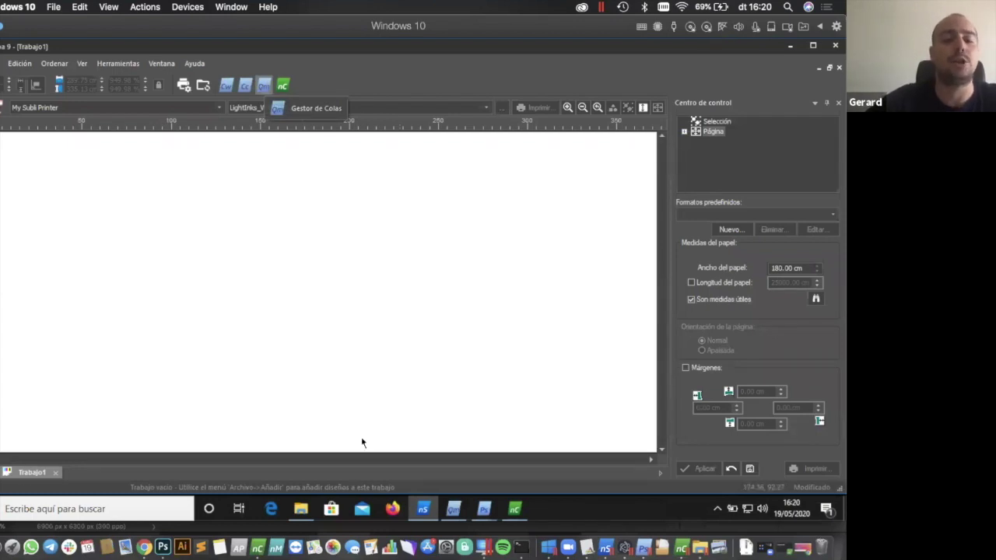
{"action": "mouse_move", "coordinate": [484, 507]}
{"action": "left_click", "coordinate": [443, 483]}
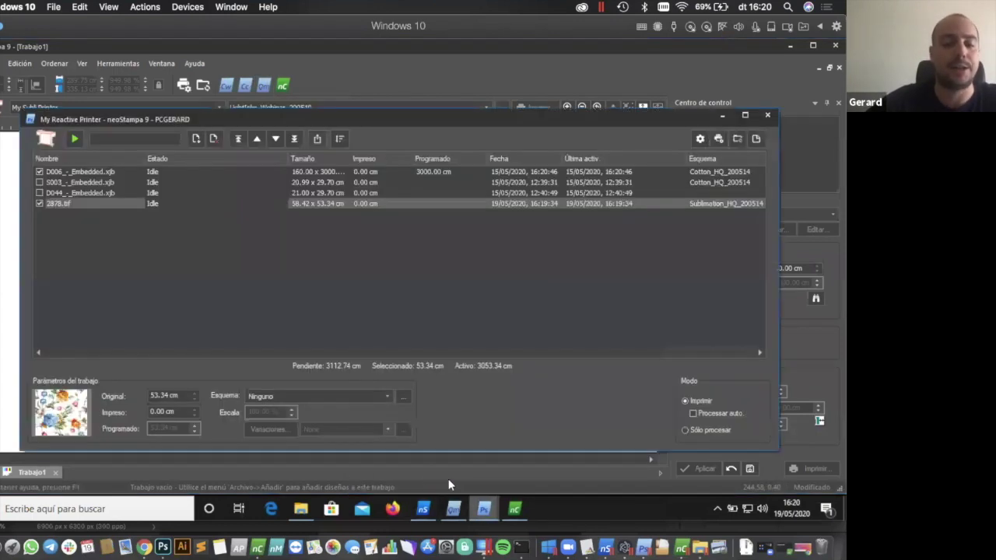
{"action": "left_click", "coordinate": [497, 476]}
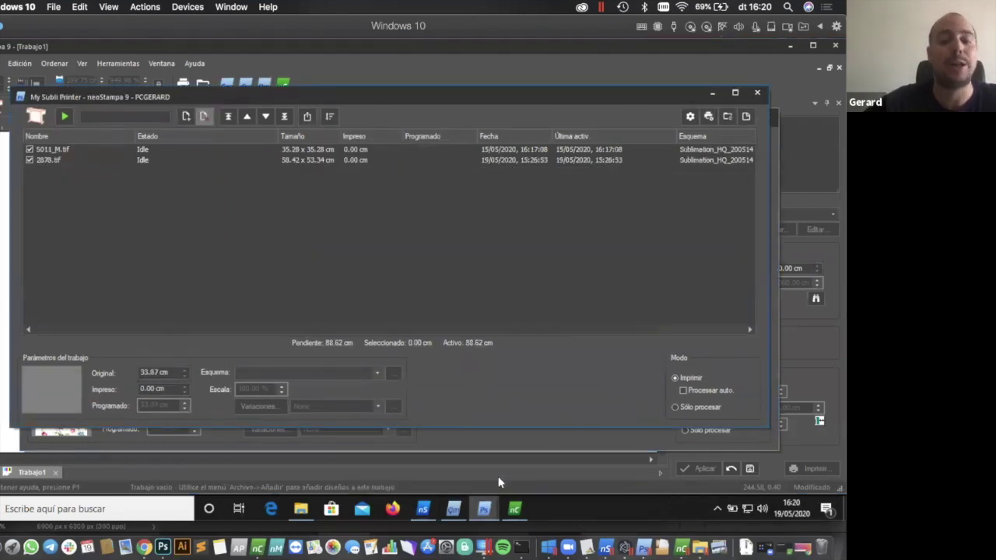
{"action": "left_click", "coordinate": [455, 508]}
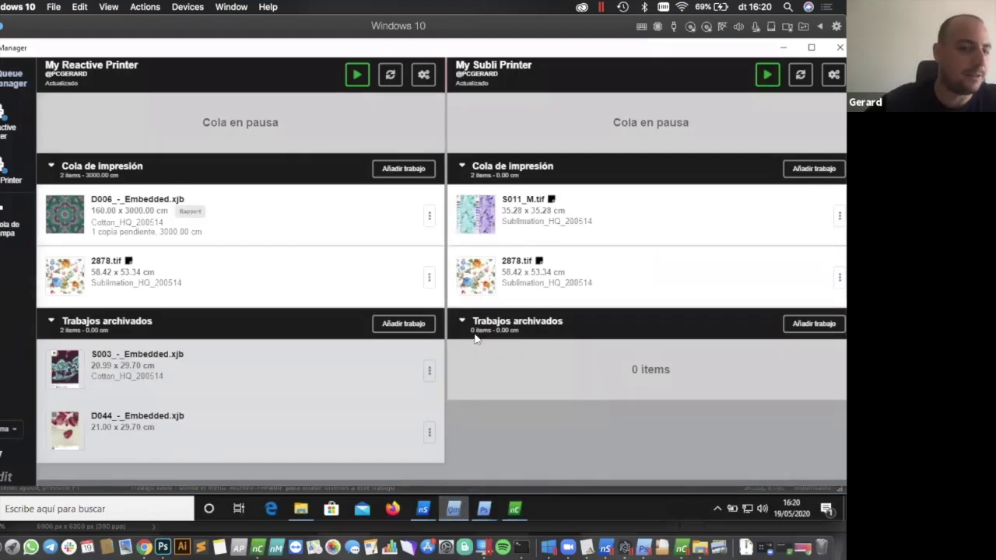
Compare the My Reactive Printer job list in neoStampa with the Queue Manager, selecting the D006_-_Embedded.xjb job to inspect it
{"action": "mouse_move", "coordinate": [484, 507]}
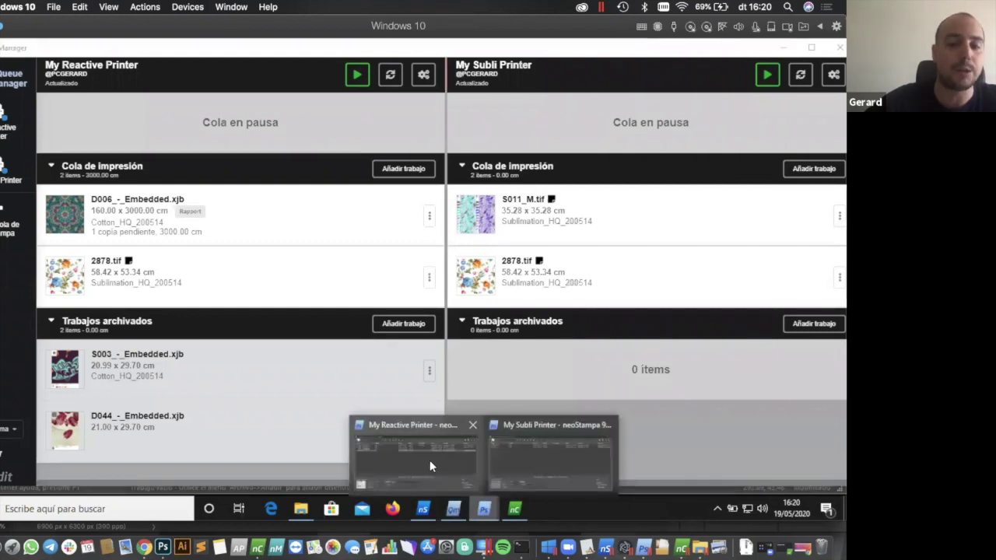
{"action": "left_click", "coordinate": [429, 459]}
{"action": "left_click_drag", "start_coordinate": [239, 115], "coordinate": [483, 140]}
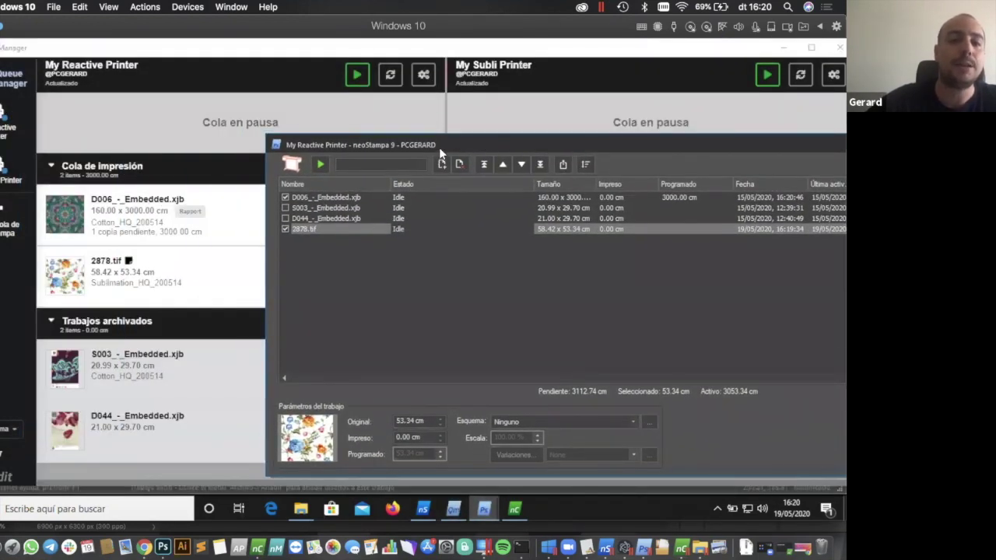
{"action": "left_click", "coordinate": [223, 48]}
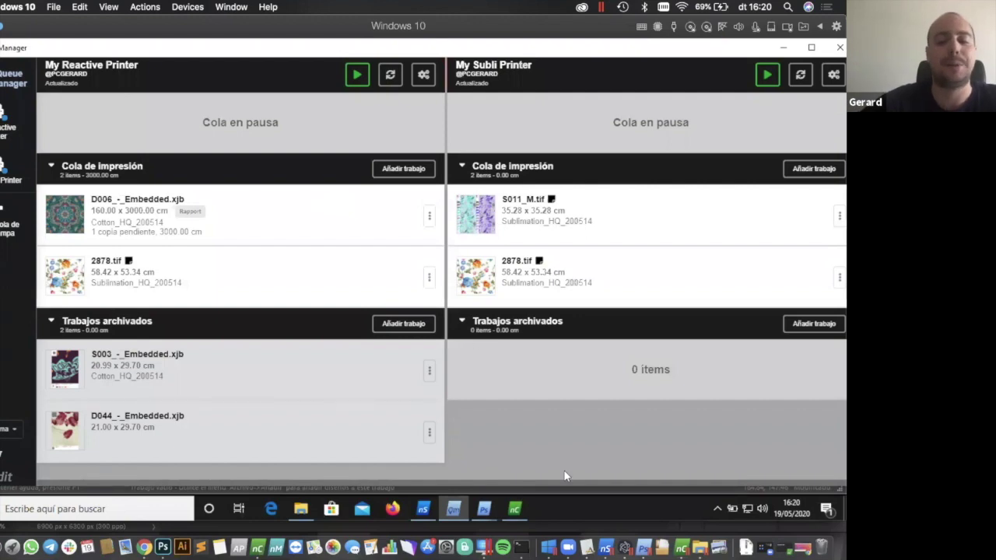
{"action": "mouse_move", "coordinate": [484, 509]}
{"action": "left_click", "coordinate": [425, 468]}
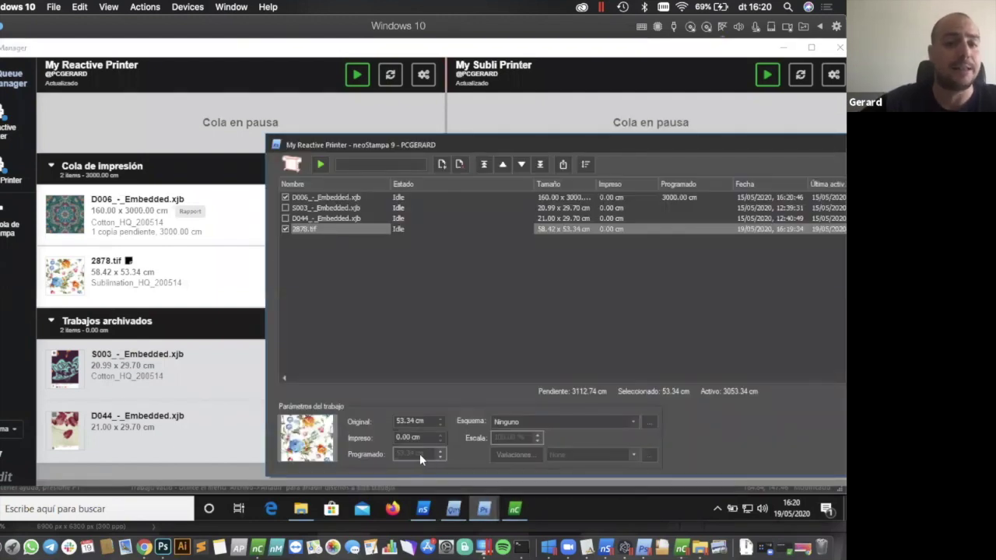
{"action": "left_click", "coordinate": [330, 198]}
{"action": "left_click_drag", "start_coordinate": [328, 211], "coordinate": [327, 230]}
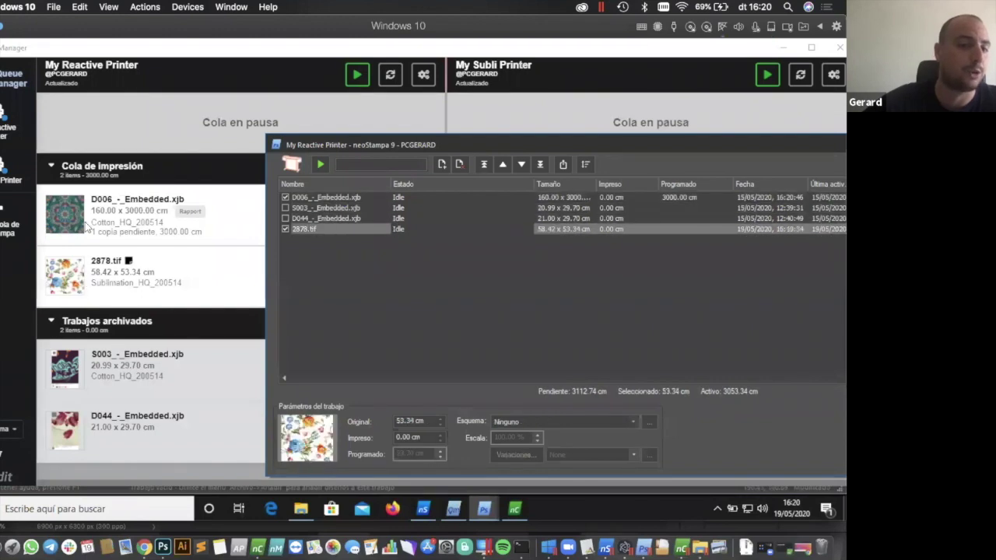
{"action": "left_click", "coordinate": [290, 198]}
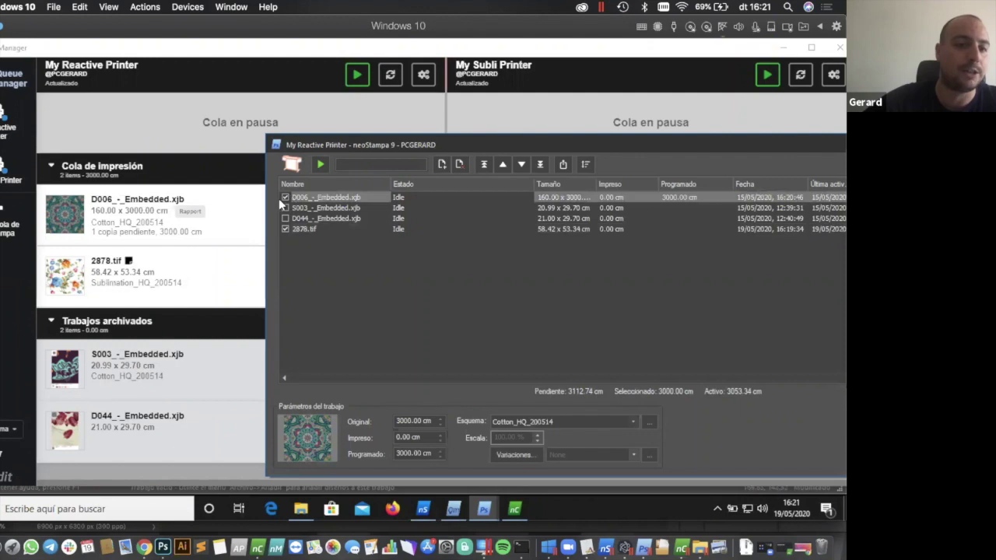
{"action": "left_click", "coordinate": [220, 215]}
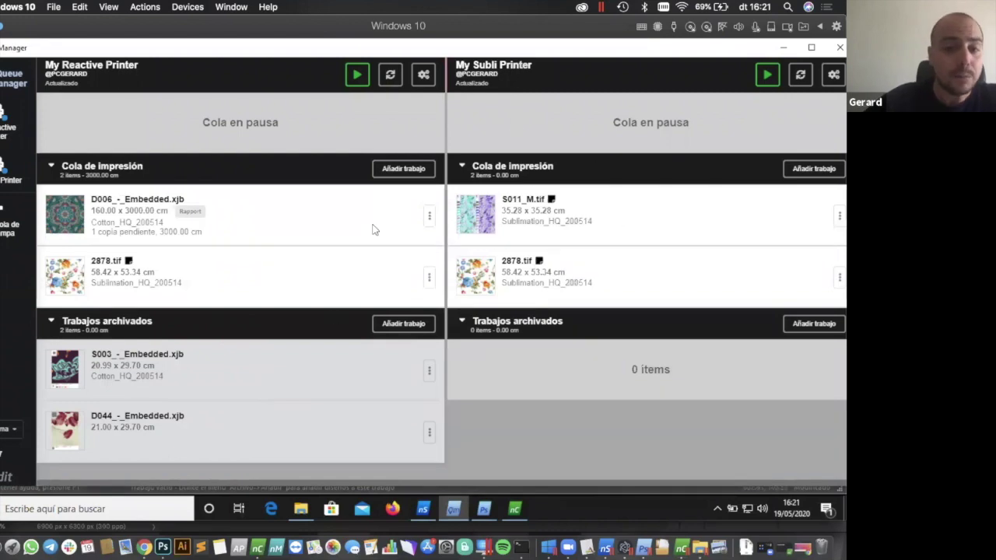
Start printing the My Reactive Printer queue from the Queue Manager and follow the print progress
{"action": "left_click", "coordinate": [357, 77]}
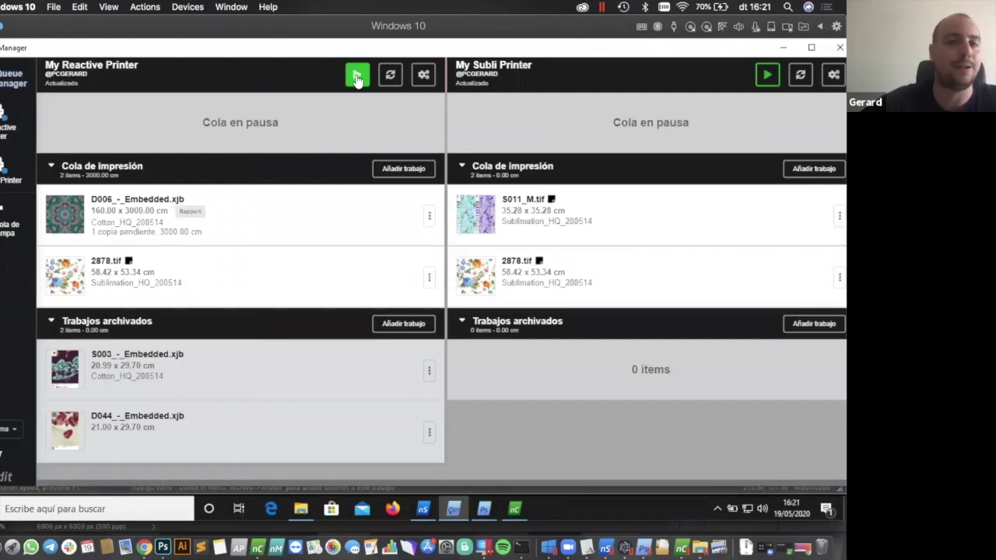
{"action": "left_click", "coordinate": [357, 77]}
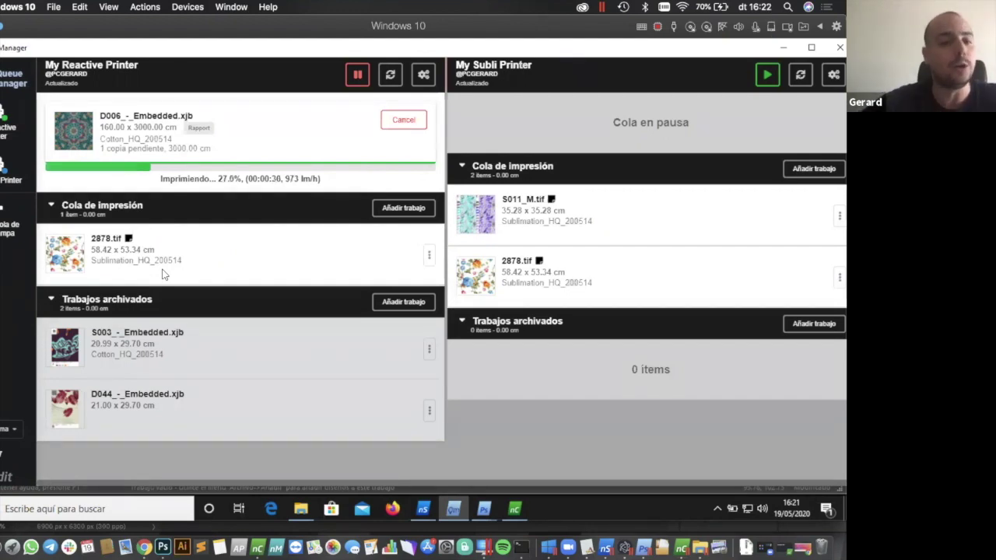
{"action": "left_click_drag", "start_coordinate": [147, 52], "coordinate": [144, 51]}
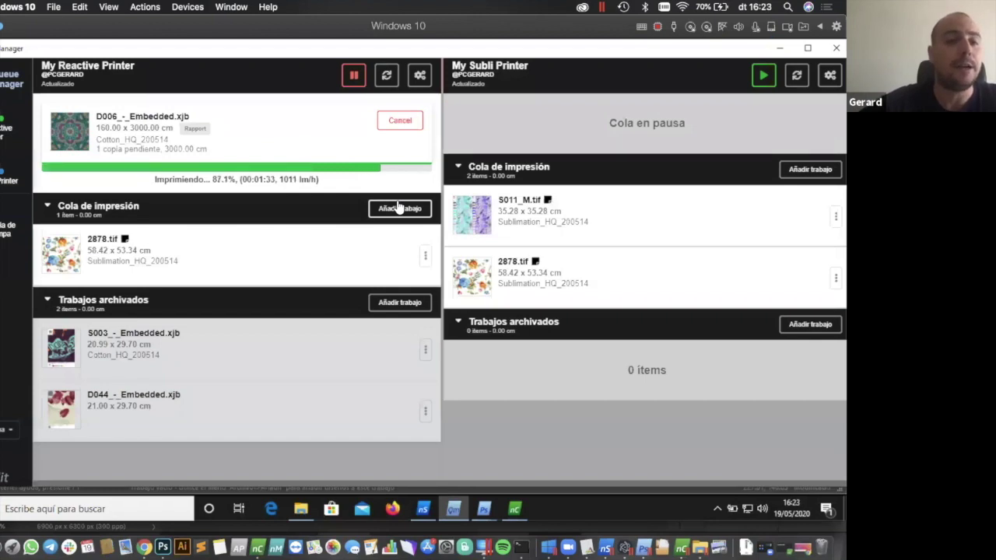
{"action": "left_click_drag", "start_coordinate": [112, 52], "coordinate": [112, 52]}
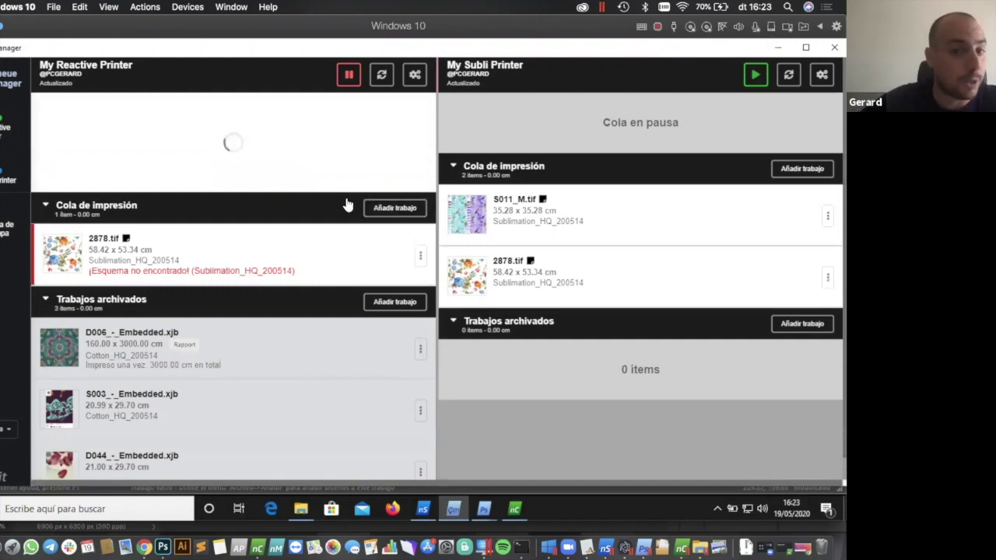
Begin a new print job for the My Reactive Printer queue using 24.jpg from the Digital Designs folder
{"action": "left_click", "coordinate": [381, 210]}
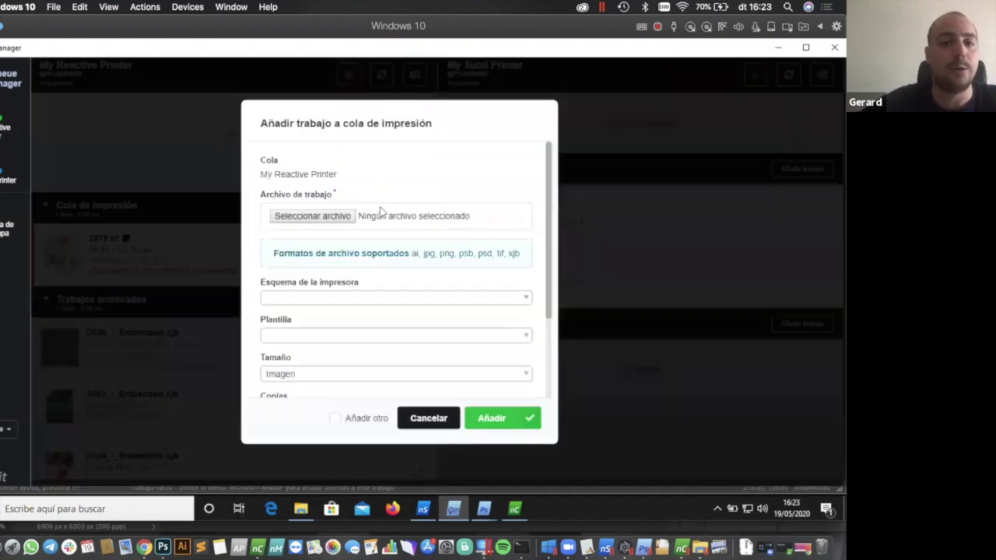
{"action": "left_click", "coordinate": [346, 216]}
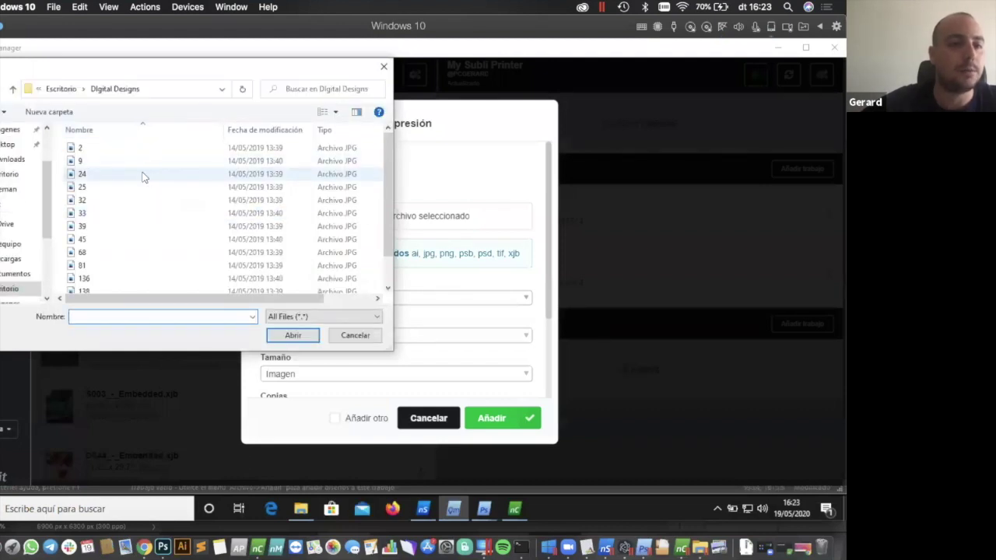
{"action": "left_click", "coordinate": [142, 175]}
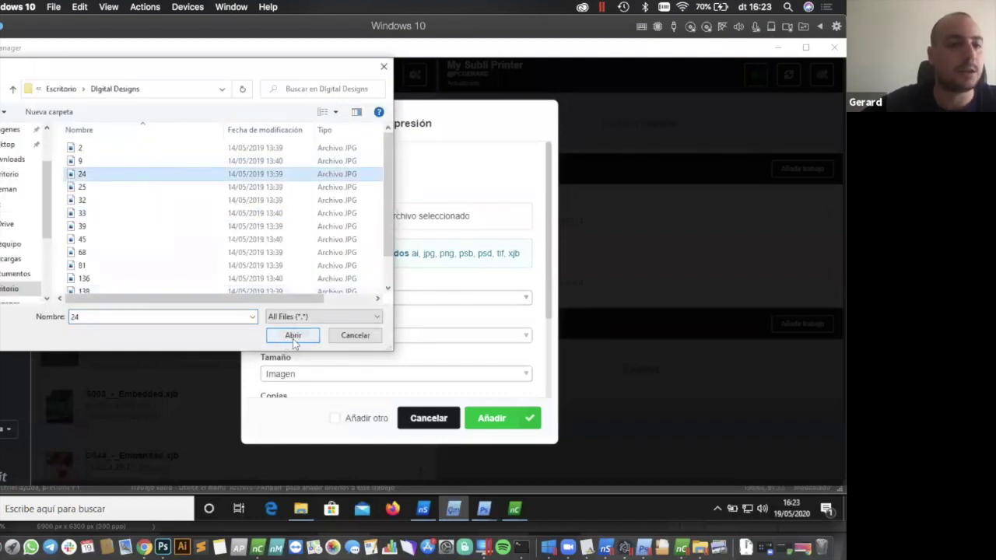
{"action": "left_click", "coordinate": [292, 335]}
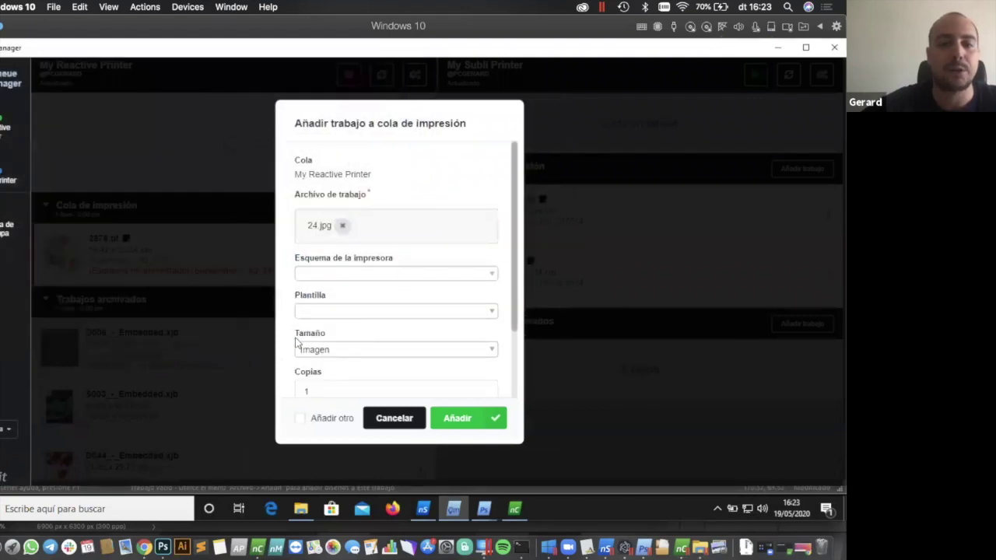
Set the new job's printer scheme to Viscose_HQ_200514 and its template to Rapport Printing.xml
{"action": "scroll", "coordinate": [387, 253], "scroll_direction": "down", "scroll_amount": 2}
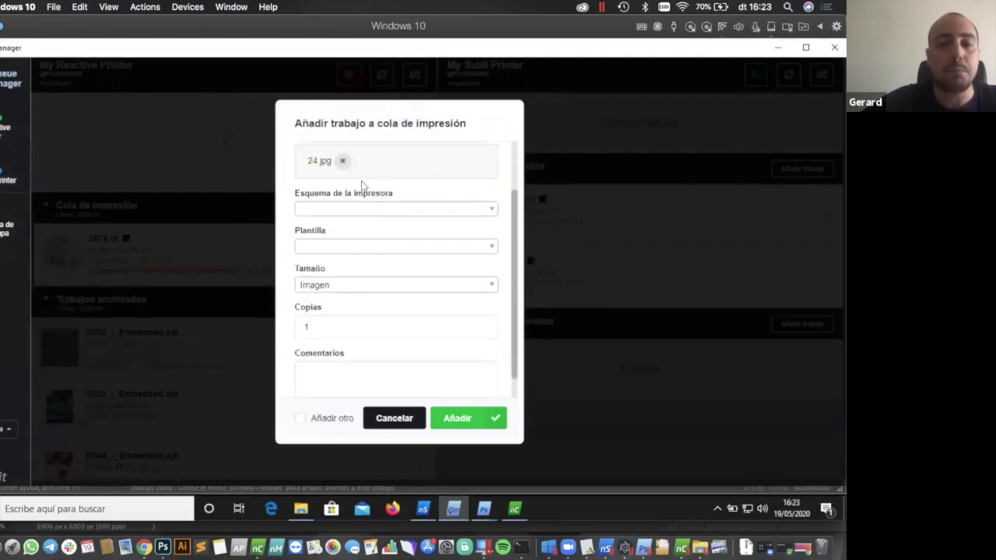
{"action": "left_click", "coordinate": [373, 208]}
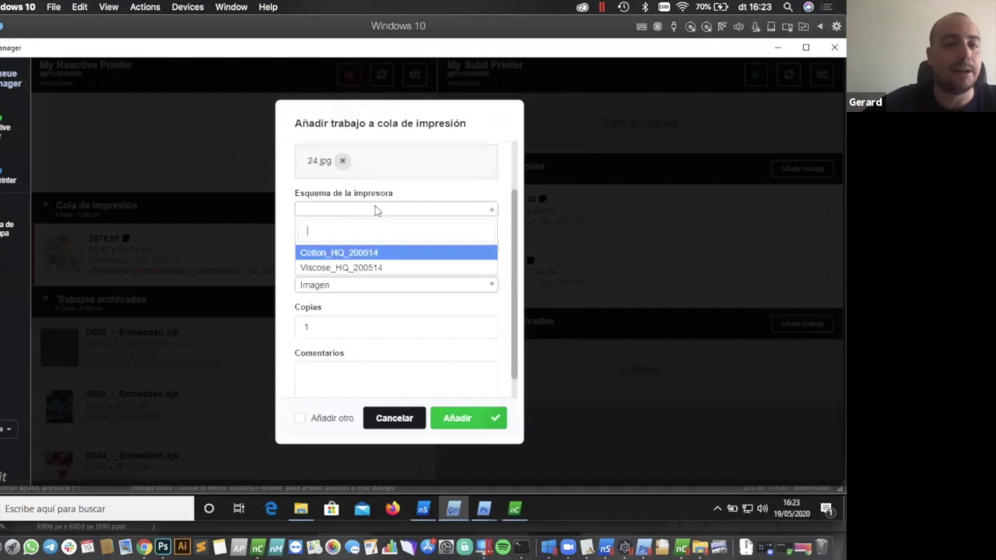
{"action": "left_click", "coordinate": [367, 267]}
{"action": "left_click", "coordinate": [379, 249]}
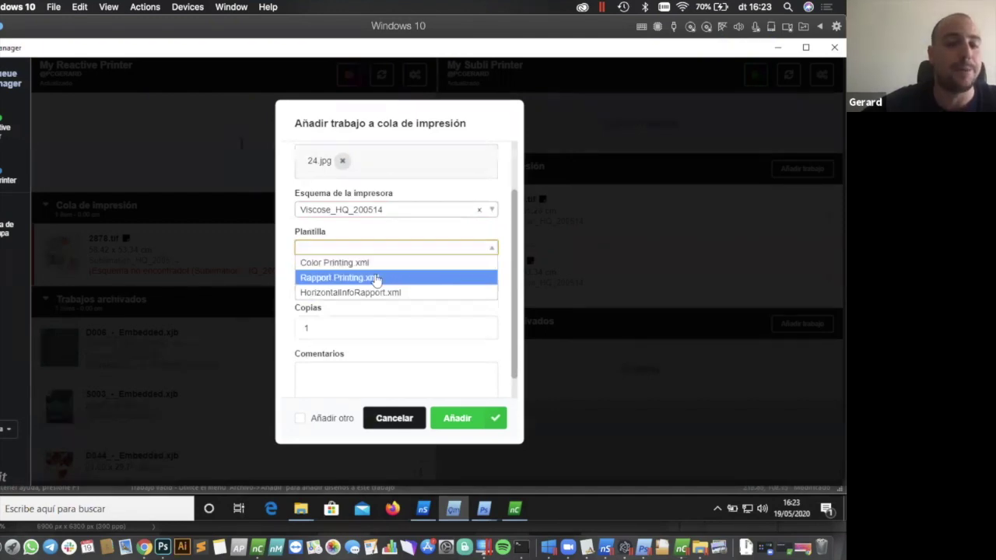
{"action": "left_click", "coordinate": [378, 263]}
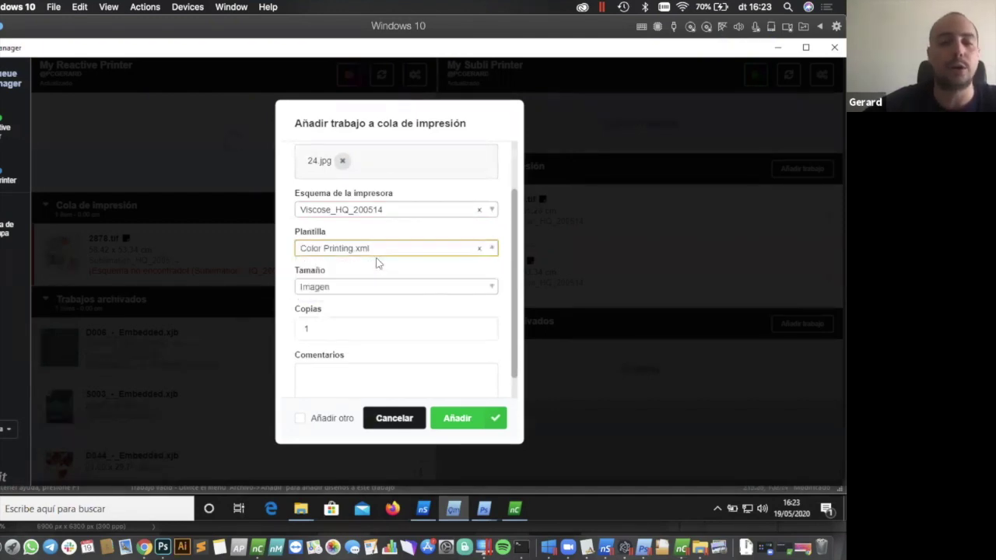
{"action": "left_click", "coordinate": [380, 251]}
{"action": "left_click", "coordinate": [372, 279]}
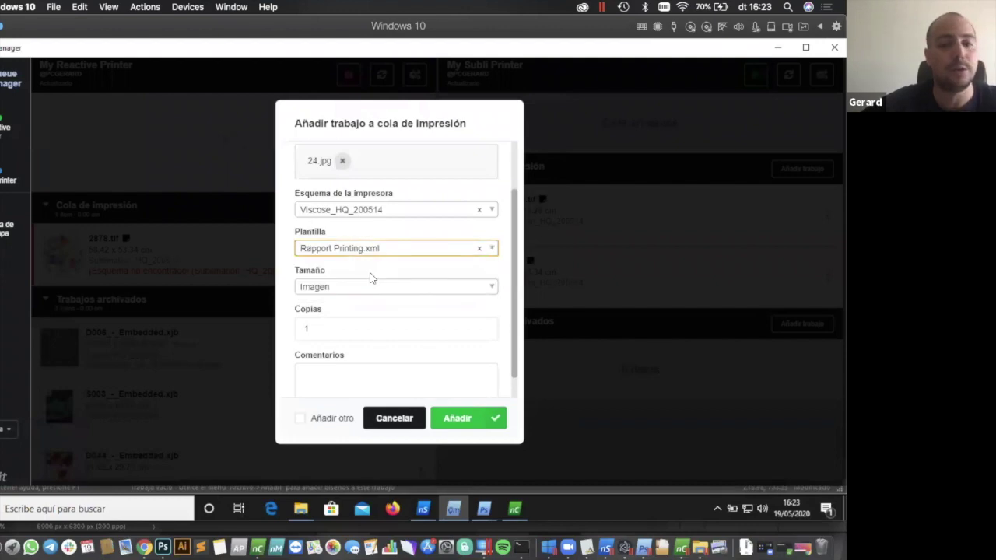
Add the 24.jpg job to the print queue and review the queued and archived jobs of My Reactive Printer
{"action": "scroll", "coordinate": [371, 278], "scroll_direction": "down", "scroll_amount": 1}
{"action": "left_click", "coordinate": [456, 418]}
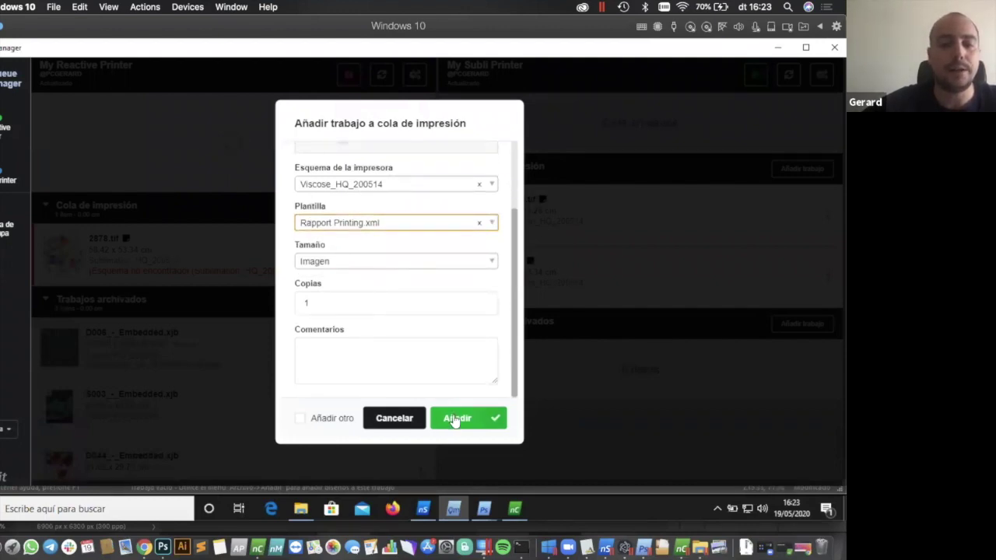
{"action": "left_click", "coordinate": [456, 418]}
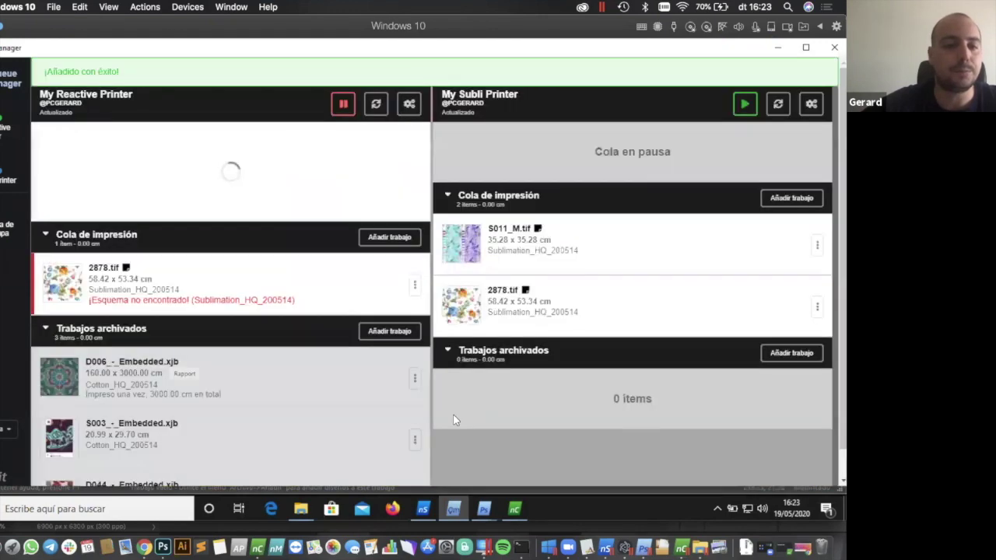
{"action": "scroll", "coordinate": [268, 386], "scroll_direction": "down", "scroll_amount": 1}
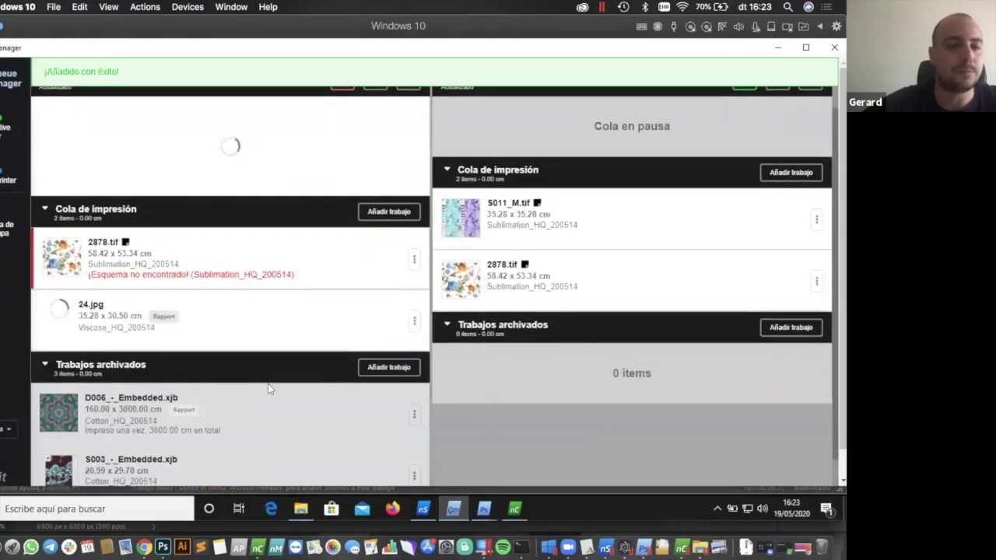
{"action": "scroll", "coordinate": [268, 383], "scroll_direction": "down", "scroll_amount": 3}
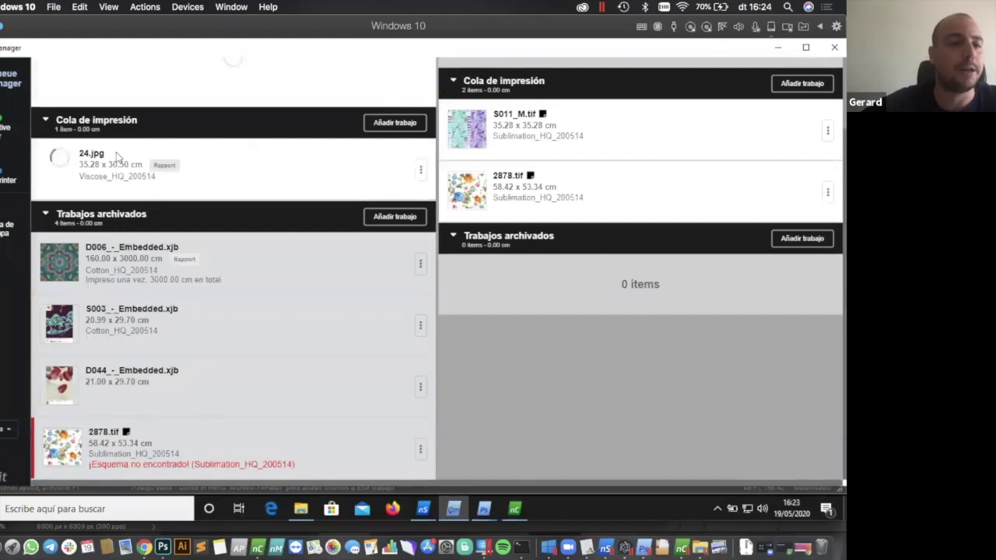
{"action": "scroll", "coordinate": [116, 156], "scroll_direction": "up", "scroll_amount": 3}
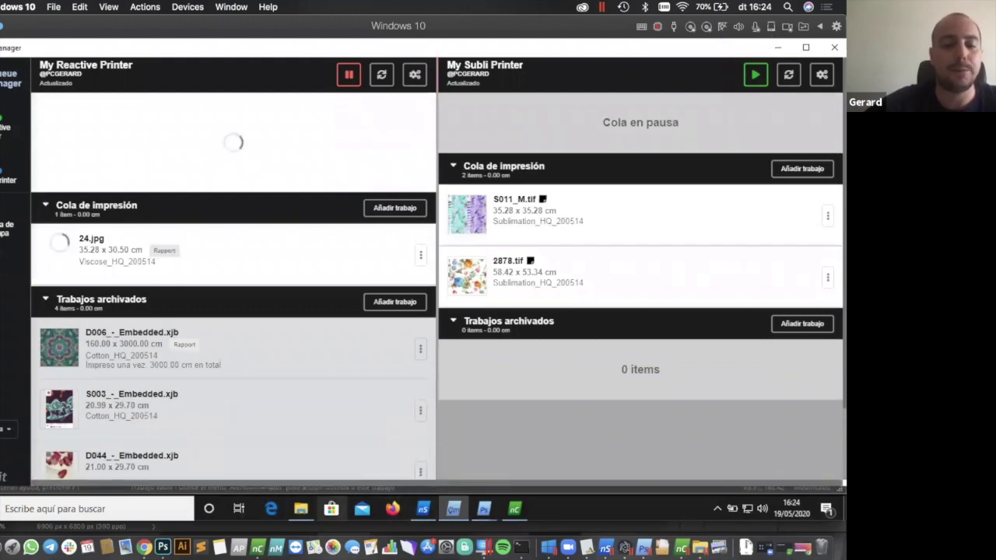
Switch to Photoshop and set the floral design's print layout to Rapport Printing.xml and its size to Custom
{"action": "left_click", "coordinate": [162, 546]}
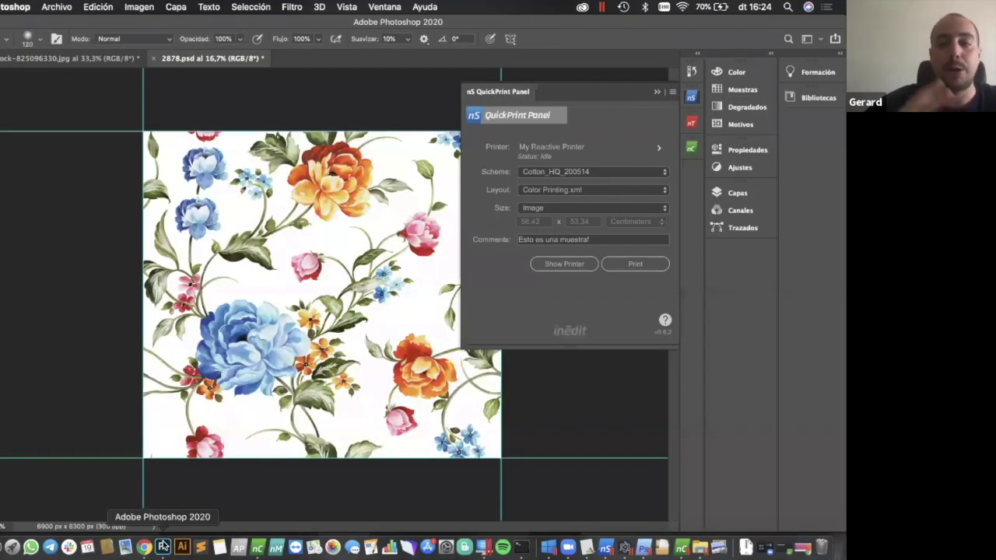
{"action": "left_click", "coordinate": [578, 190]}
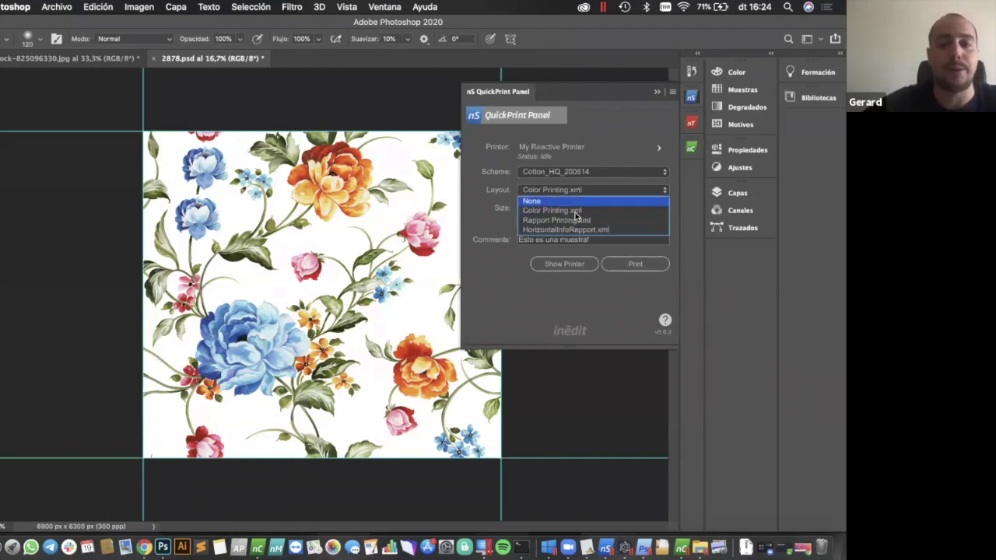
{"action": "left_click", "coordinate": [574, 217]}
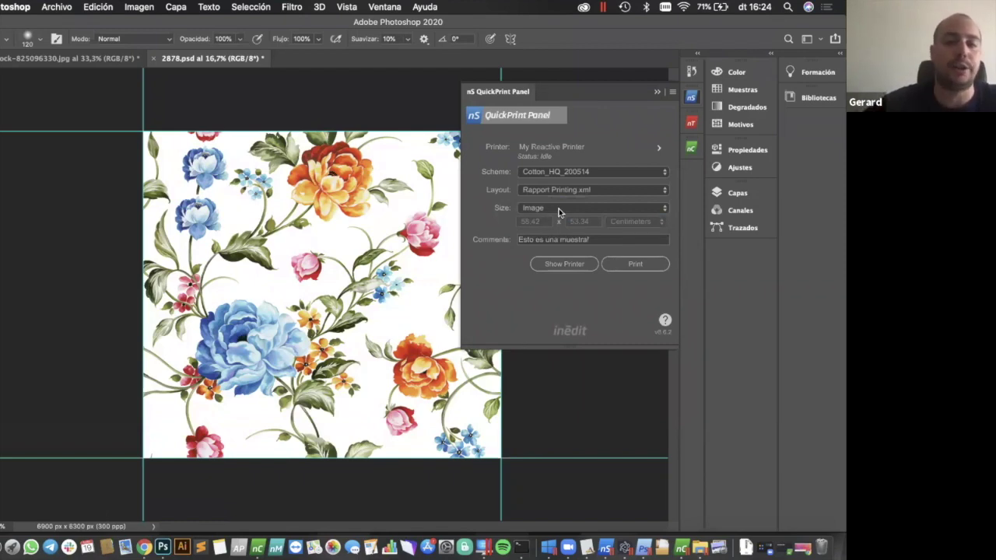
{"action": "left_click", "coordinate": [533, 210]}
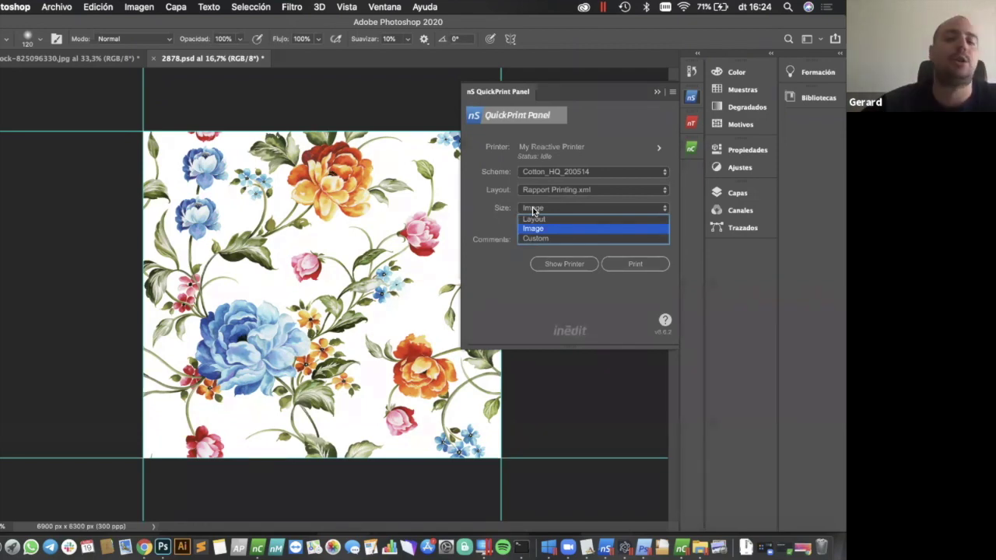
{"action": "left_click", "coordinate": [542, 239]}
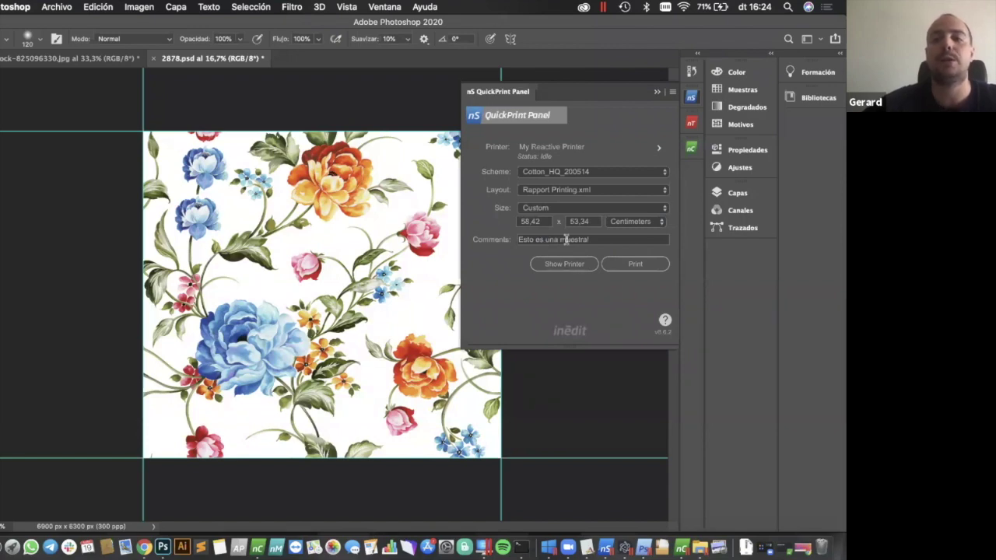
Change the print comment to 'Esto es una producción!'
{"action": "left_click_drag", "start_coordinate": [594, 241], "coordinate": [559, 240]}
{"action": "type", "text": "produccion"}
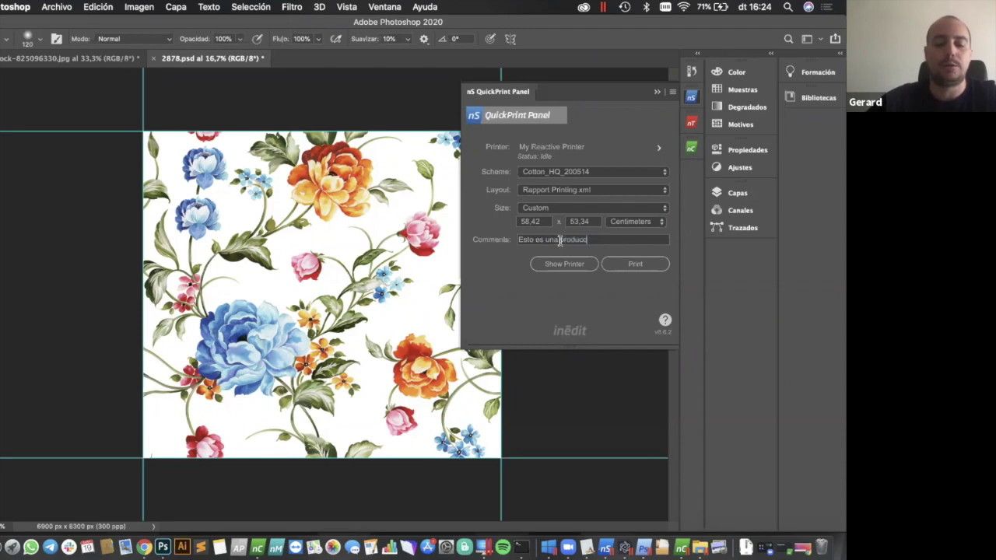
{"action": "key", "text": "BackSpace"}
{"action": "key", "text": "BackSpace"}
{"action": "key", "text": "BackSpace"}
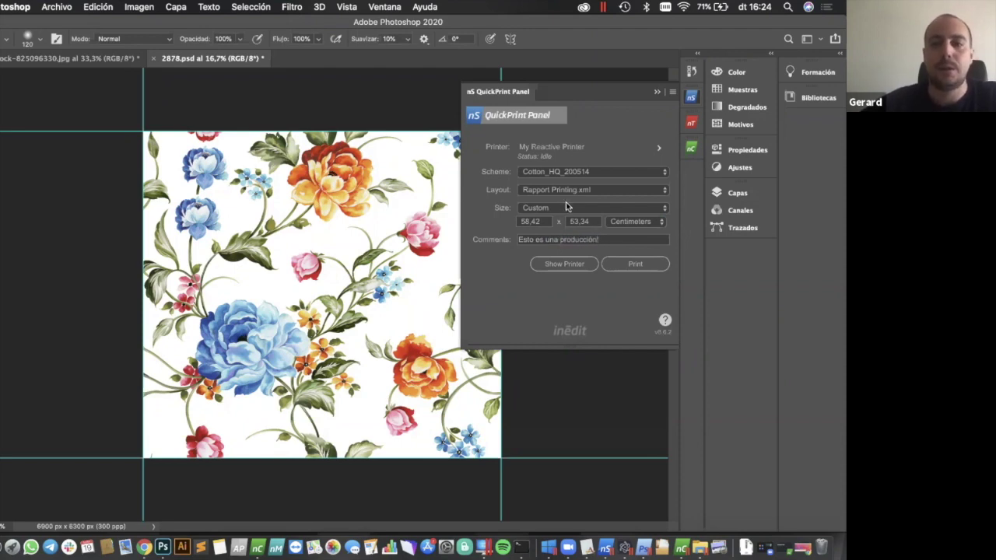
Set the custom print size to 180 x 3000 centimeters and send the floral design to My Reactive Printer
{"action": "left_click", "coordinate": [526, 221]}
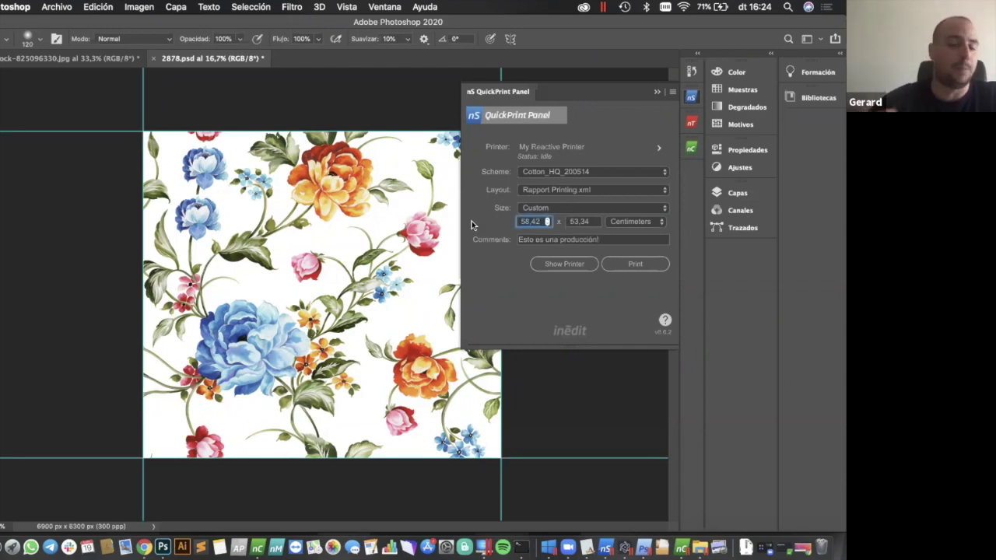
{"action": "type", "text": "180"}
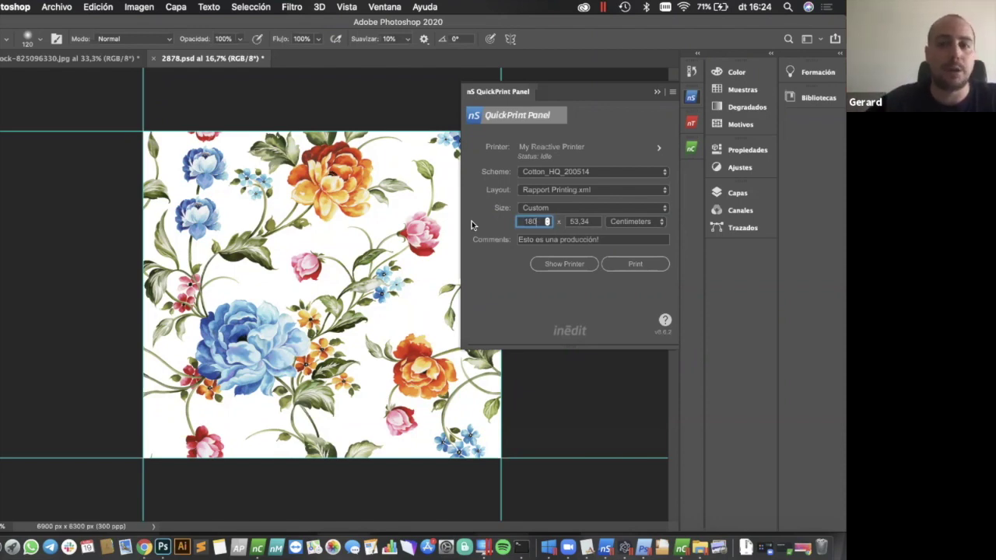
{"action": "key", "text": "Tab"}
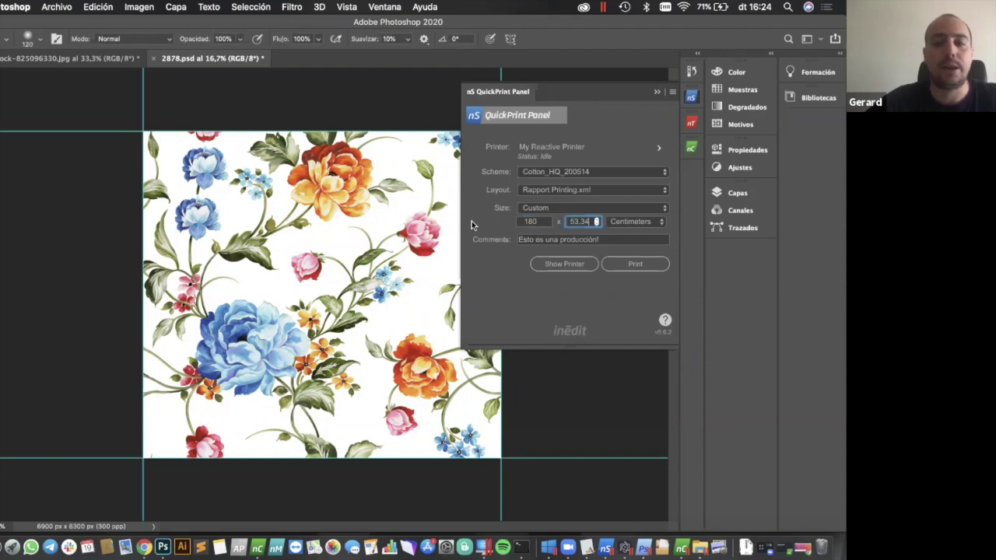
{"action": "type", "text": "3"}
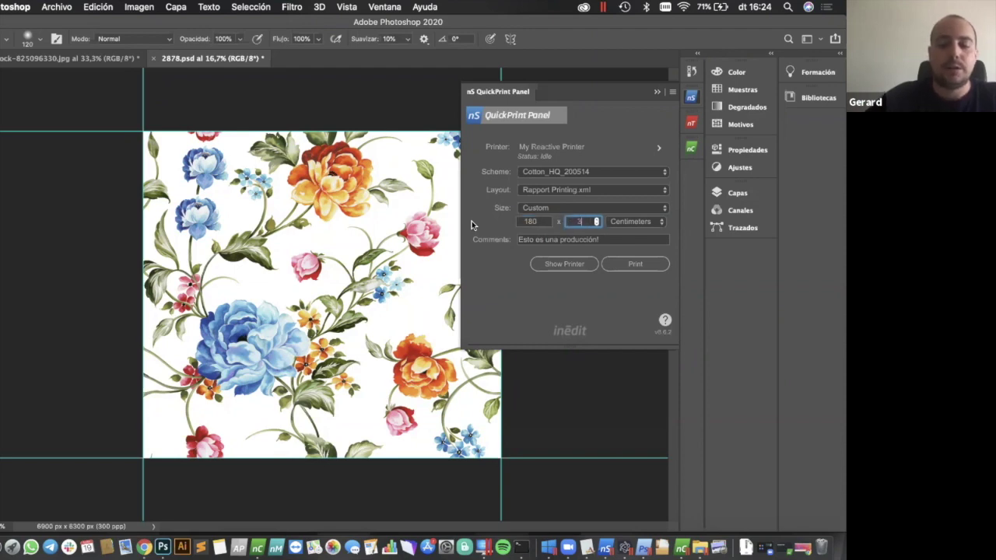
{"action": "type", "text": "000"}
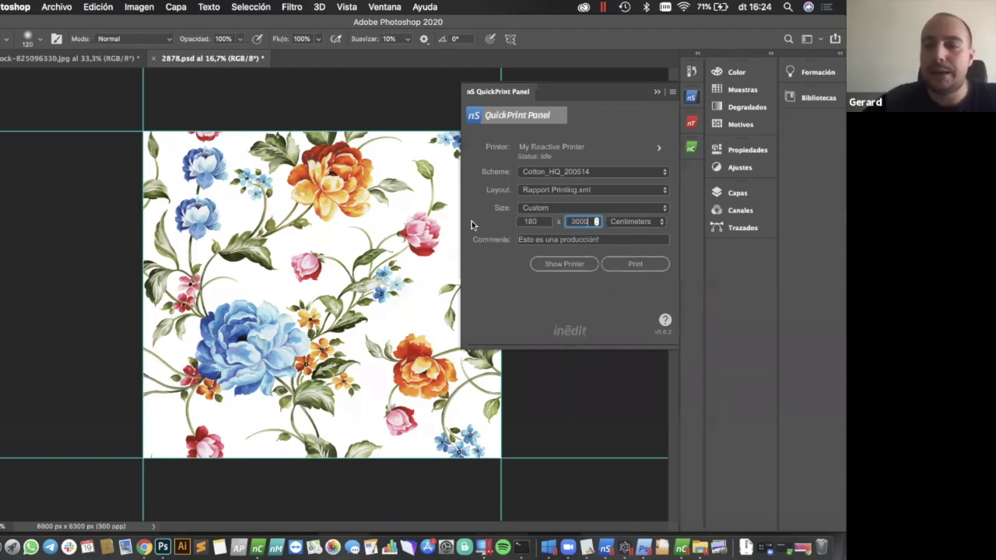
{"action": "left_click", "coordinate": [627, 264]}
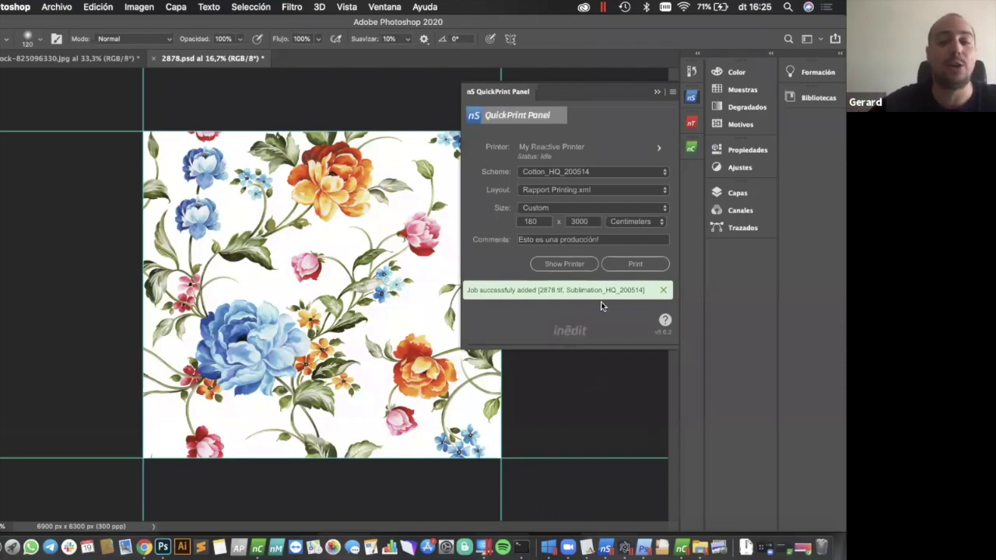
Show the printer's jobs in the Queue Manager and try to print the archived D006_-_Embedded.xjb job next
{"action": "left_click", "coordinate": [553, 266]}
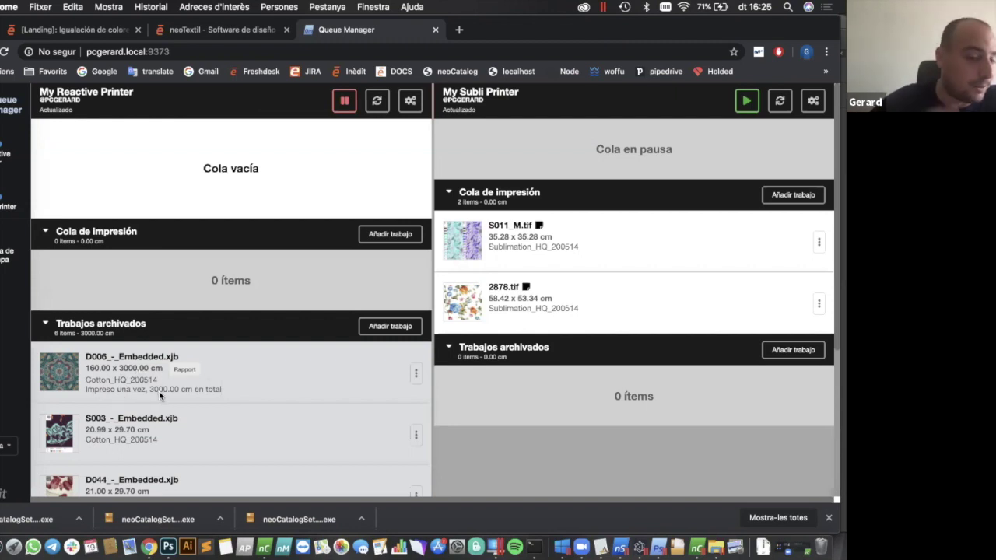
{"action": "left_click", "coordinate": [415, 373]}
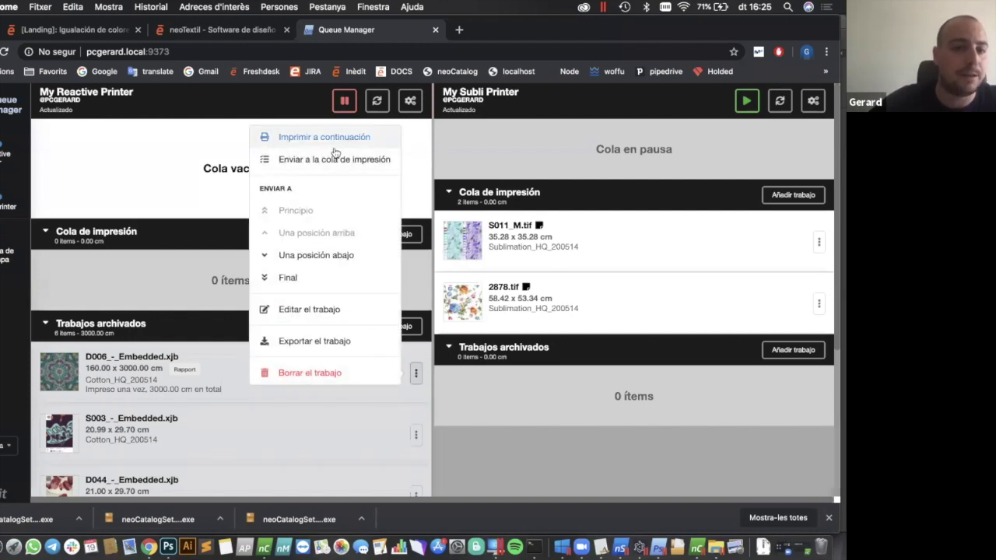
{"action": "left_click", "coordinate": [229, 341]}
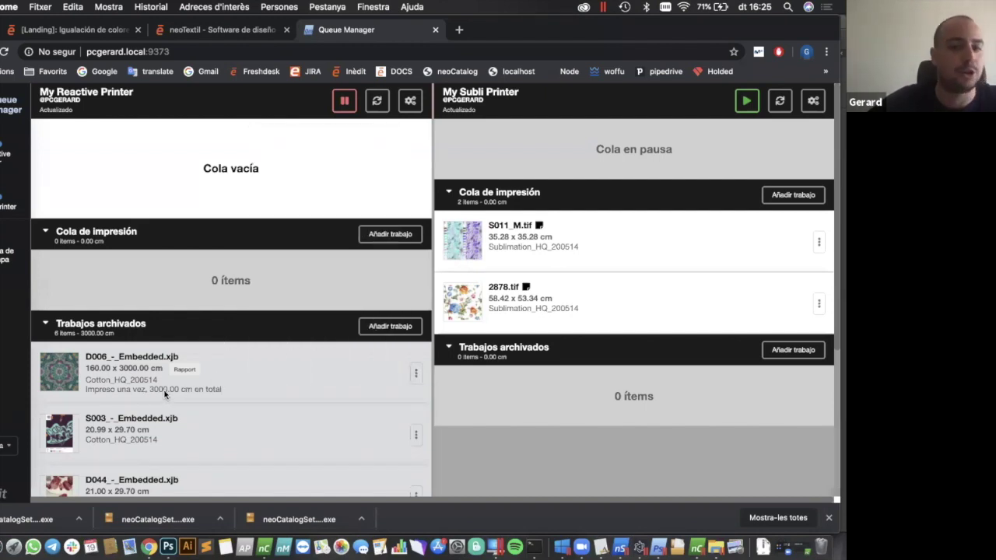
{"action": "left_click", "coordinate": [416, 372]}
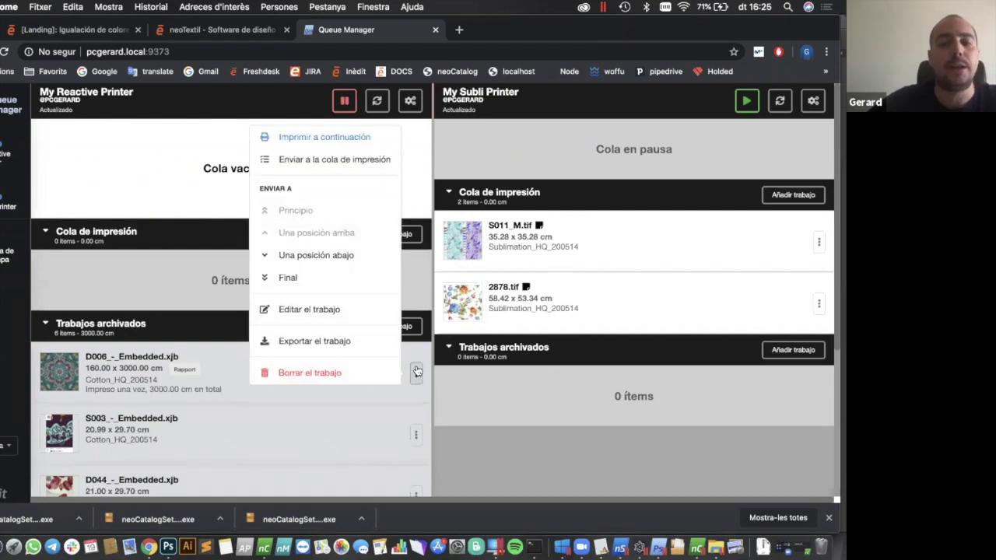
{"action": "left_click", "coordinate": [346, 138]}
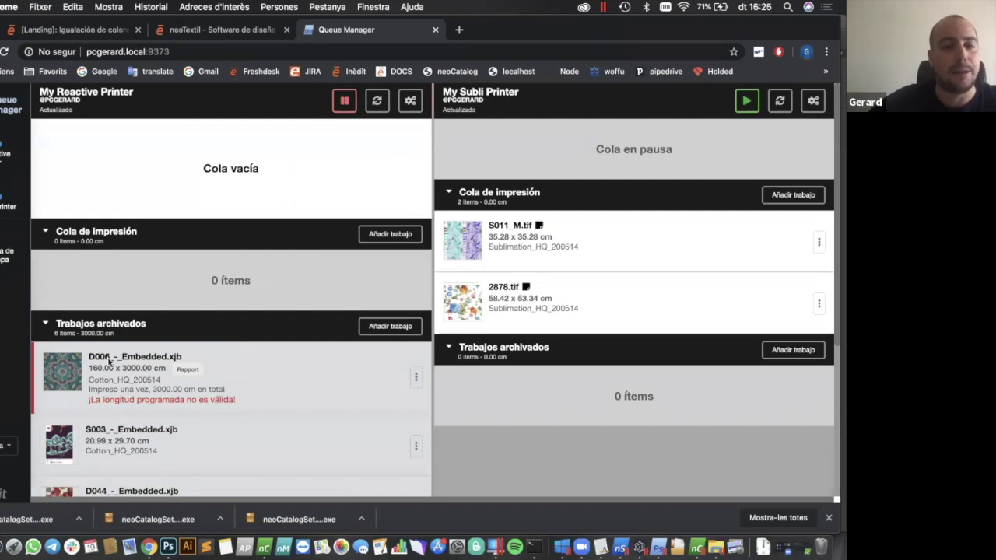
View the enlarged preview of the archived D006_-_Embedded.xjb job and close it
{"action": "left_click", "coordinate": [416, 376]}
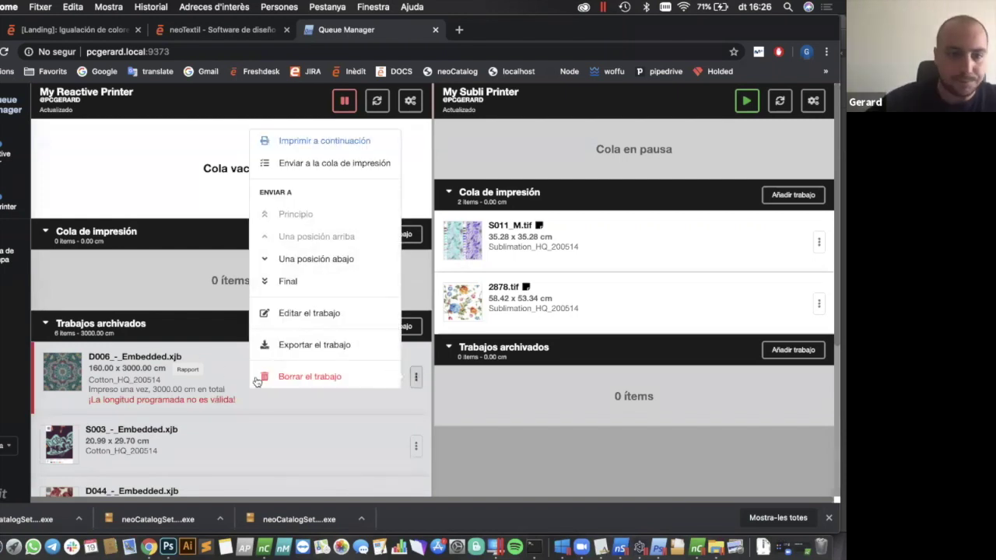
{"action": "left_click", "coordinate": [147, 388]}
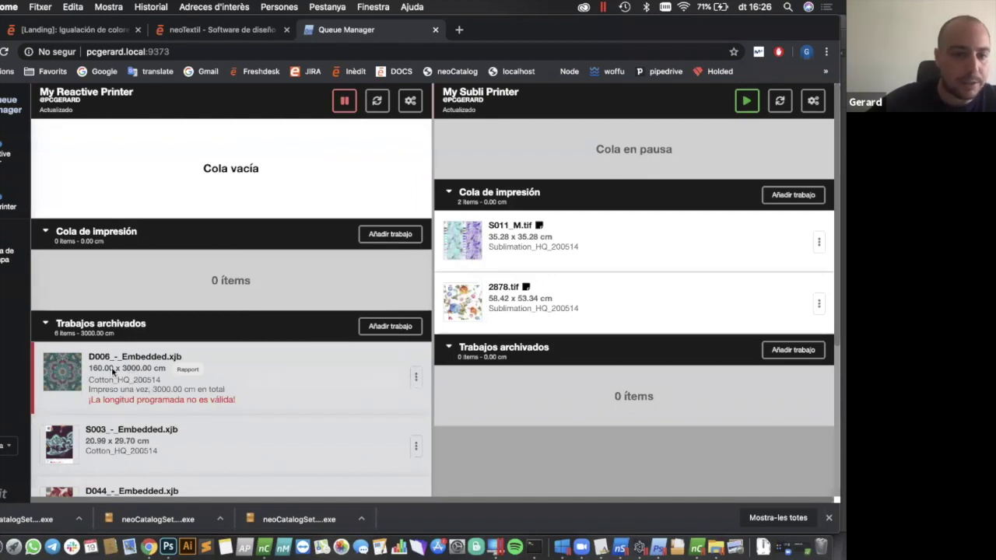
{"action": "left_click", "coordinate": [45, 373]}
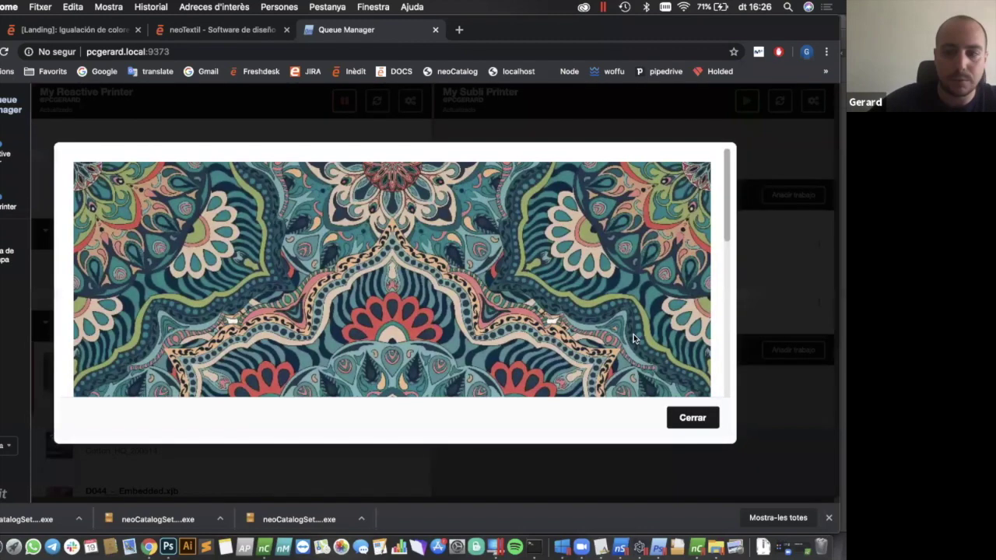
{"action": "left_click", "coordinate": [675, 420]}
Edit the archived D006_-_Embedded.xjb job, setting its programmed length to 3000 centimeters, and save it
{"action": "scroll", "coordinate": [249, 365], "scroll_direction": "down", "scroll_amount": 2}
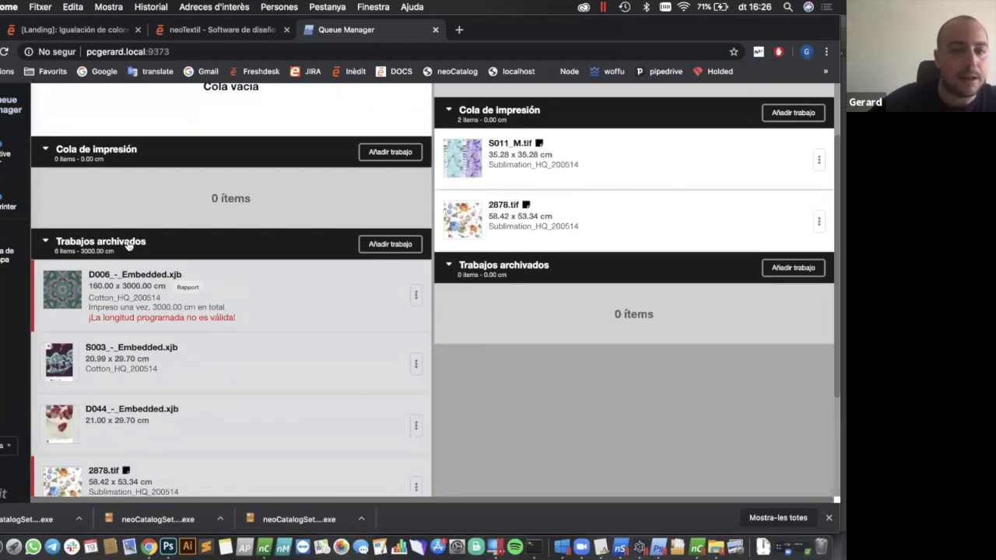
{"action": "left_click", "coordinate": [415, 295]}
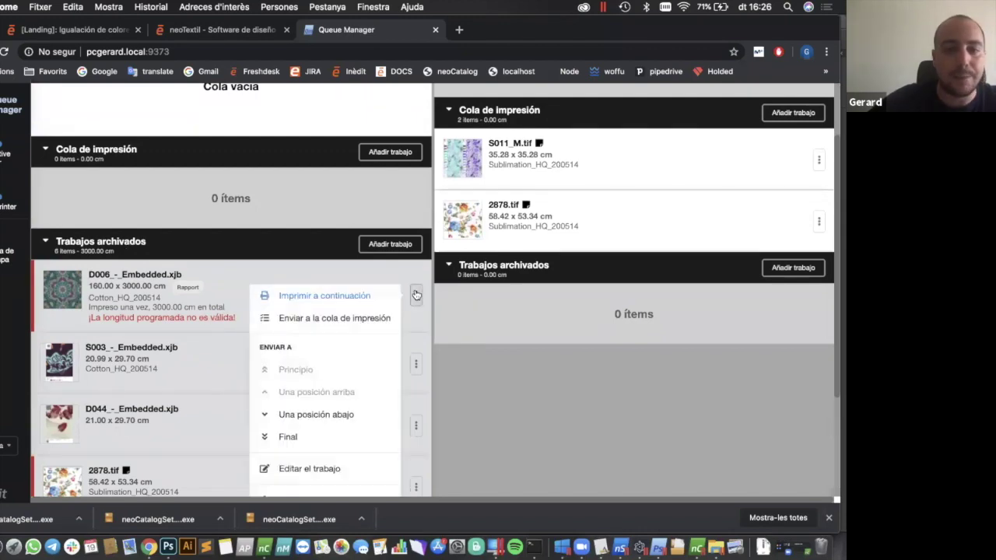
{"action": "scroll", "coordinate": [357, 383], "scroll_direction": "down", "scroll_amount": 3}
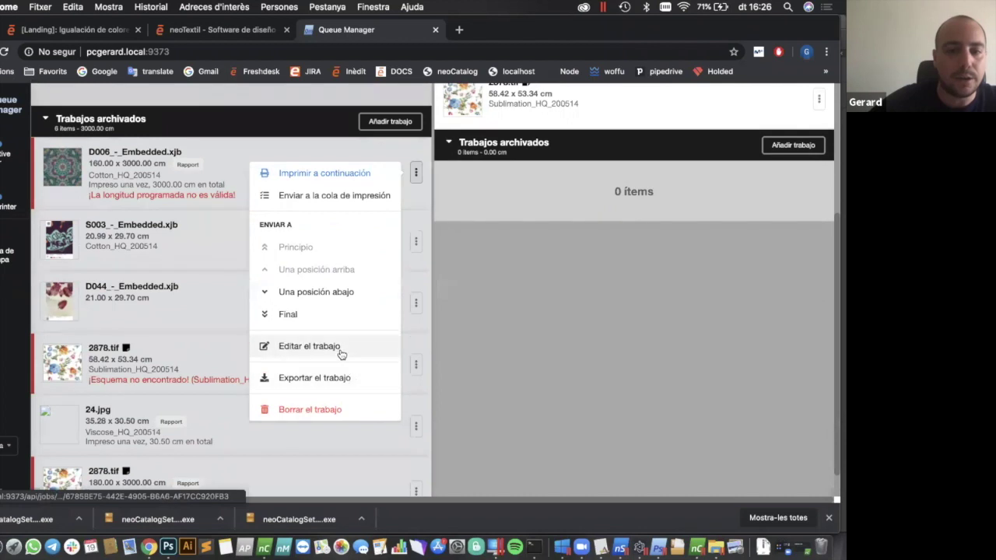
{"action": "left_click", "coordinate": [339, 347]}
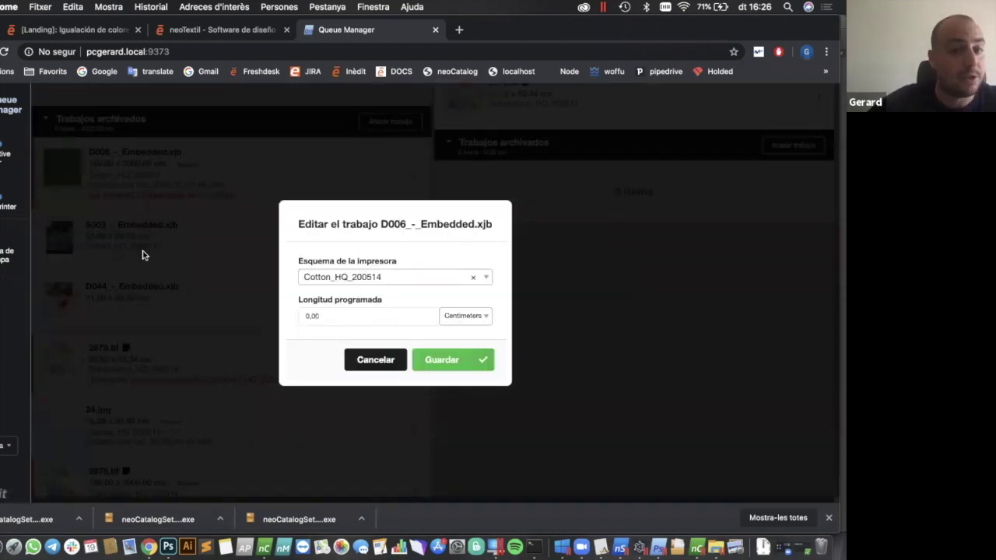
{"action": "left_click_drag", "start_coordinate": [324, 318], "coordinate": [284, 322]}
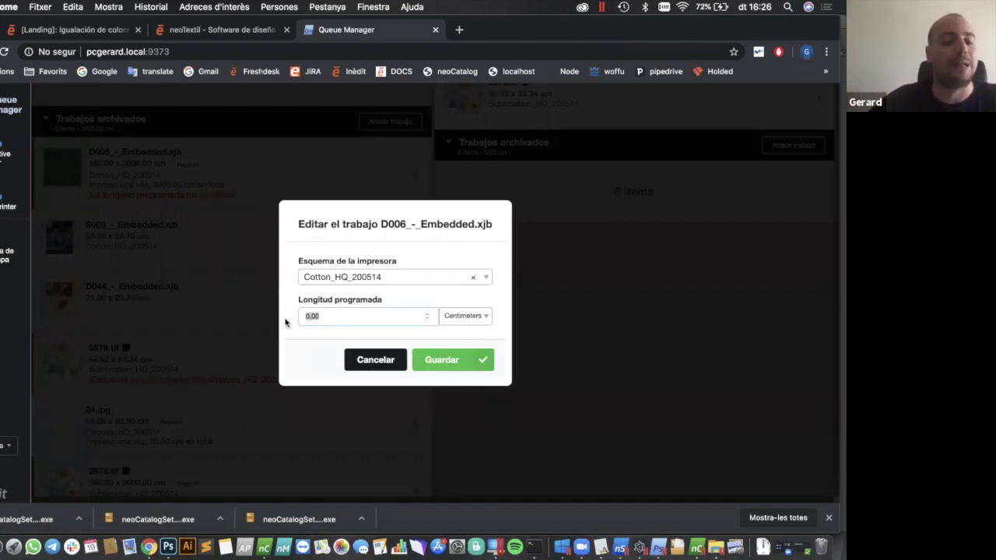
{"action": "type", "text": "3000"}
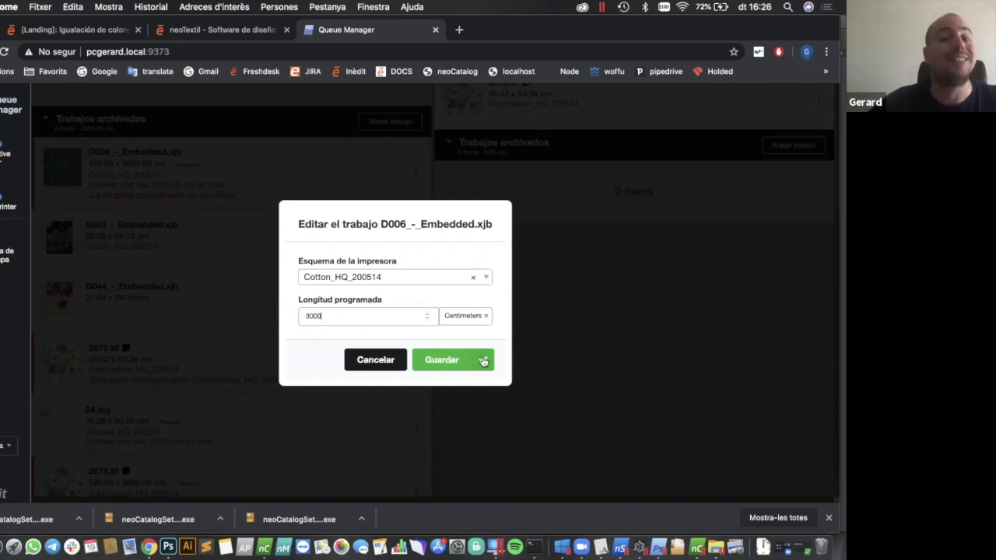
{"action": "left_click", "coordinate": [453, 360]}
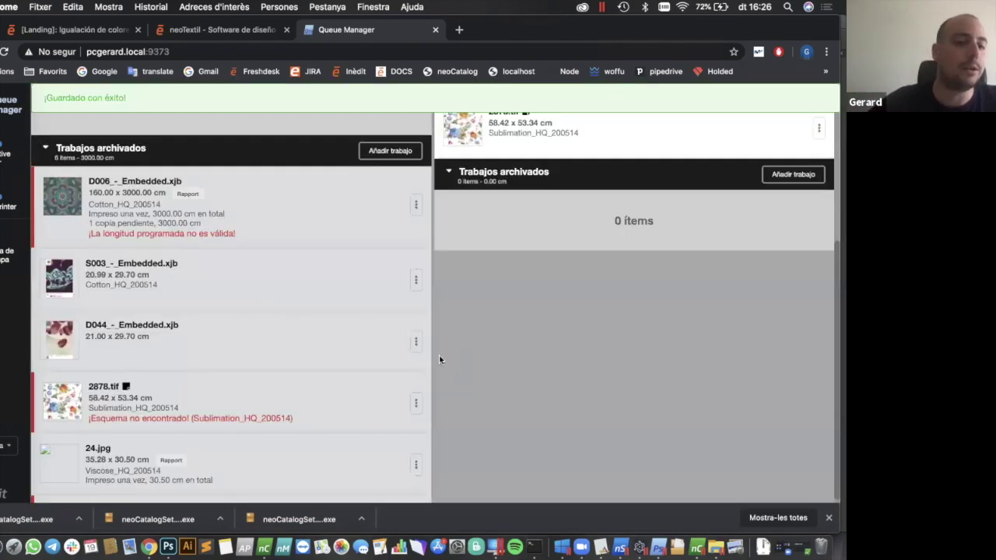
Open the available actions for the archived D006_-_Embedded.xjb job
{"action": "left_click", "coordinate": [417, 205]}
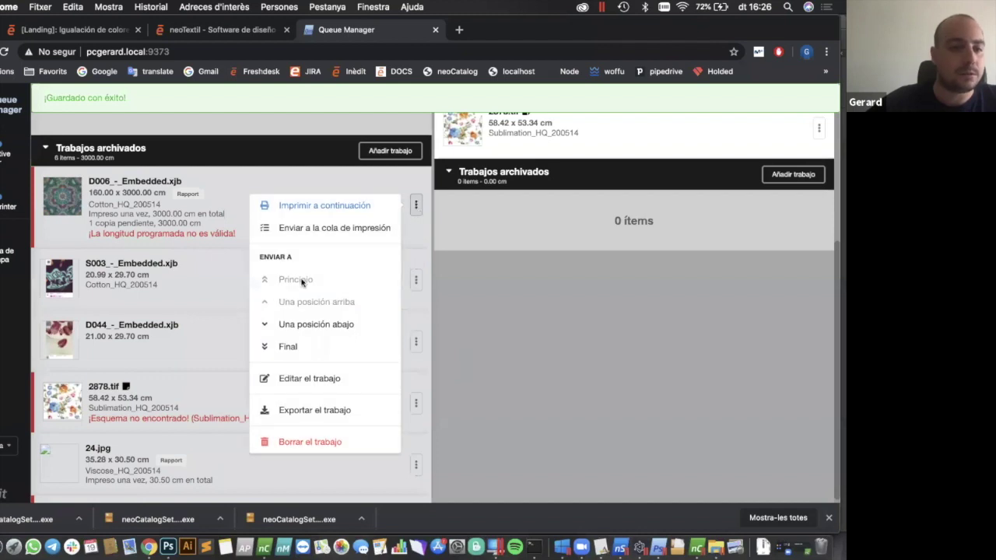